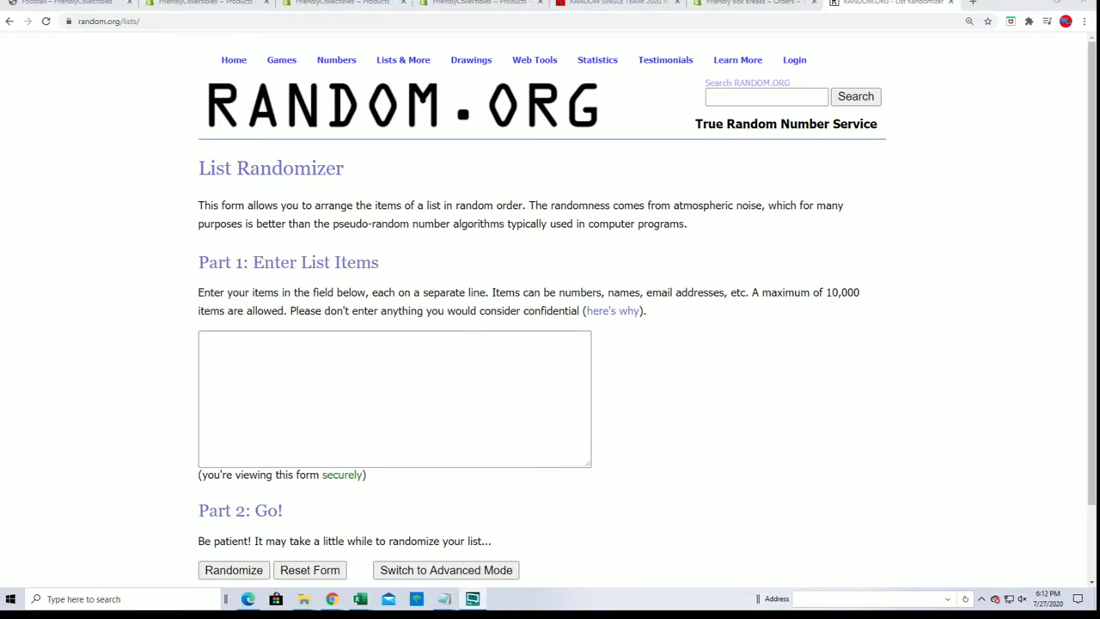
# Select the break title in the Notepad notes, then switch to the Football collection tab
pyautogui.click(444, 599)
pyautogui.moveTo(720, 79); pyautogui.dragTo(513, 77)
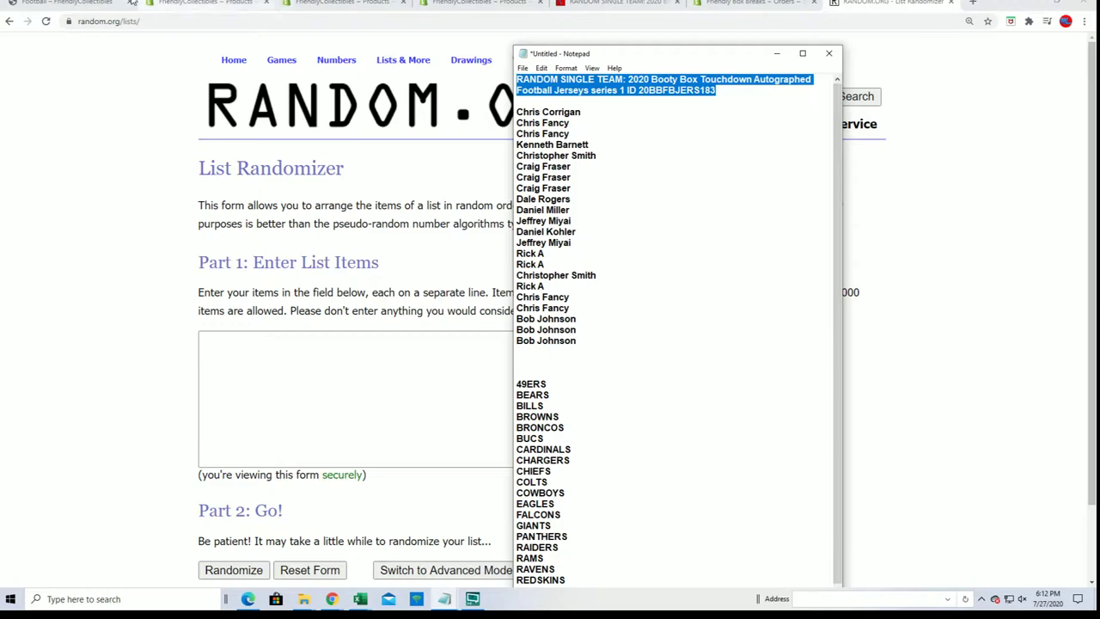
pyautogui.click(94, 4)
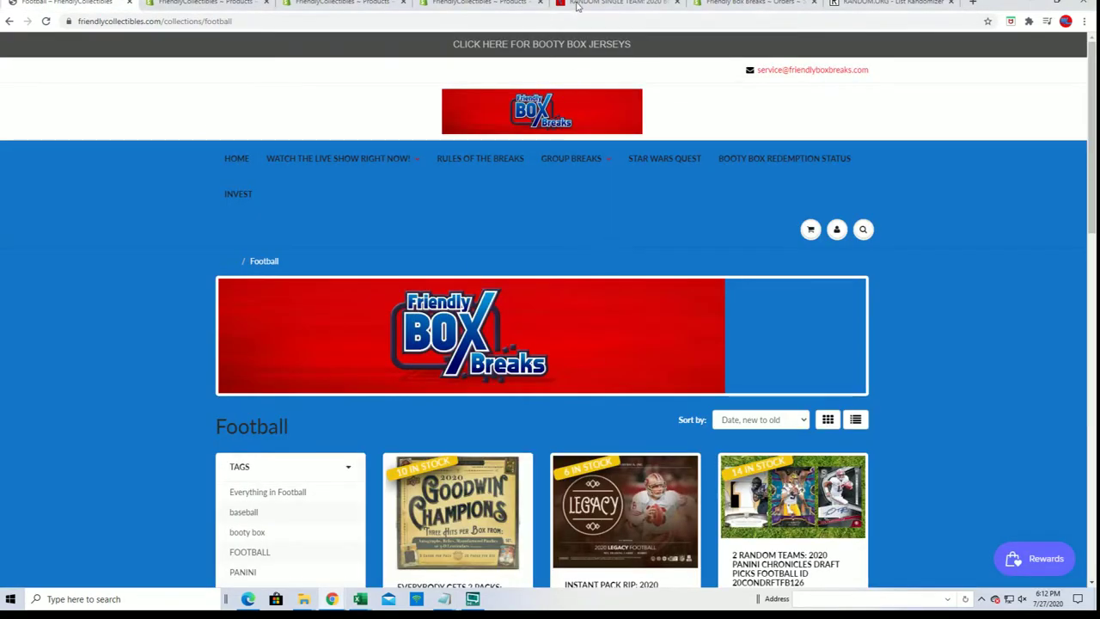
# Look over the Random Single Team listing, then go back to Football and the List Randomizer
pyautogui.click(602, 4)
pyautogui.scroll(5, 644, 246)
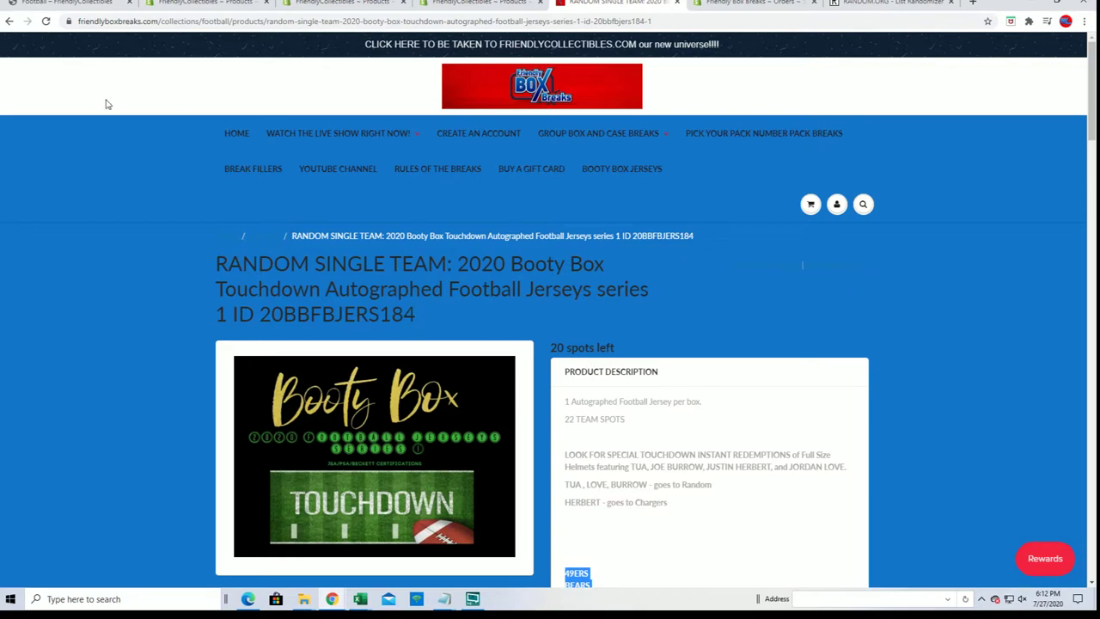
pyautogui.click(8, 21)
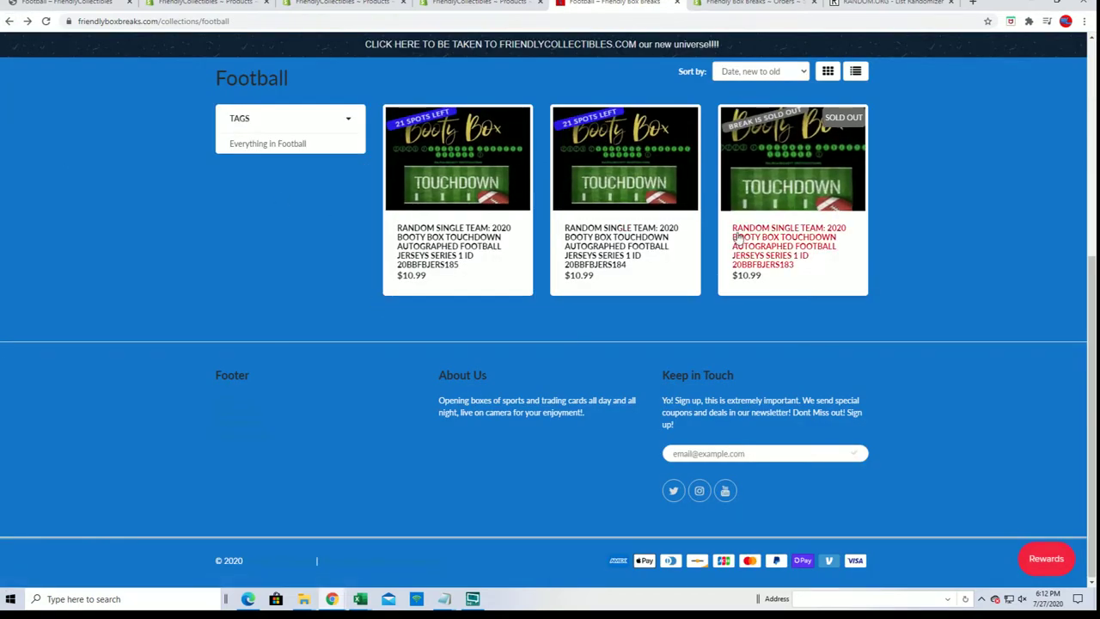
pyautogui.click(855, 5)
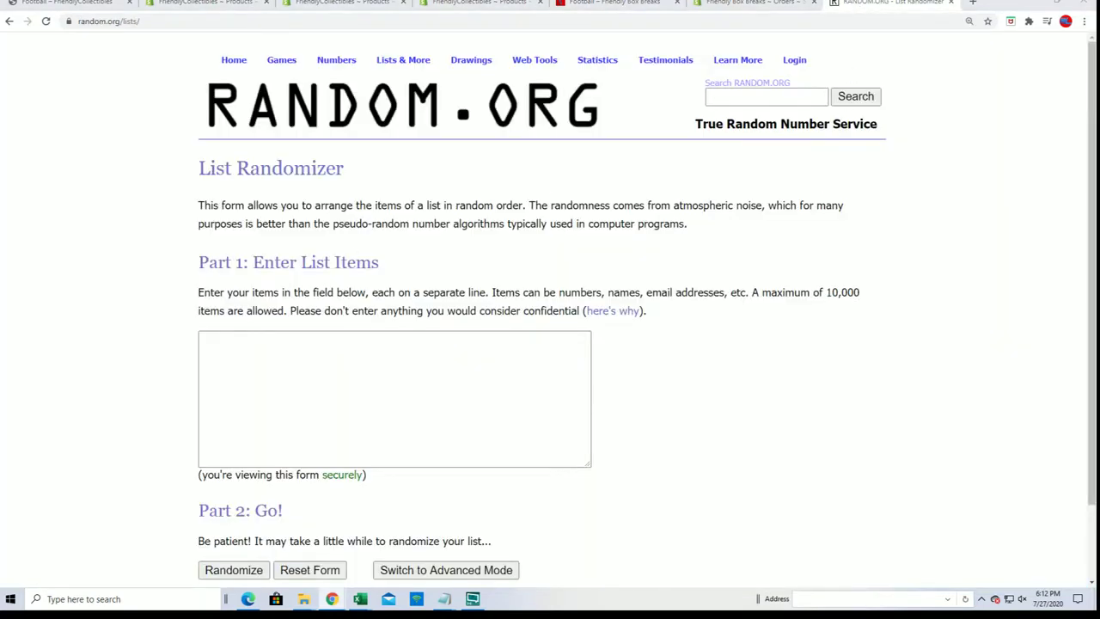
# Copy the owner names from the Notepad notes
pyautogui.hotkey('alt', 'Tab')
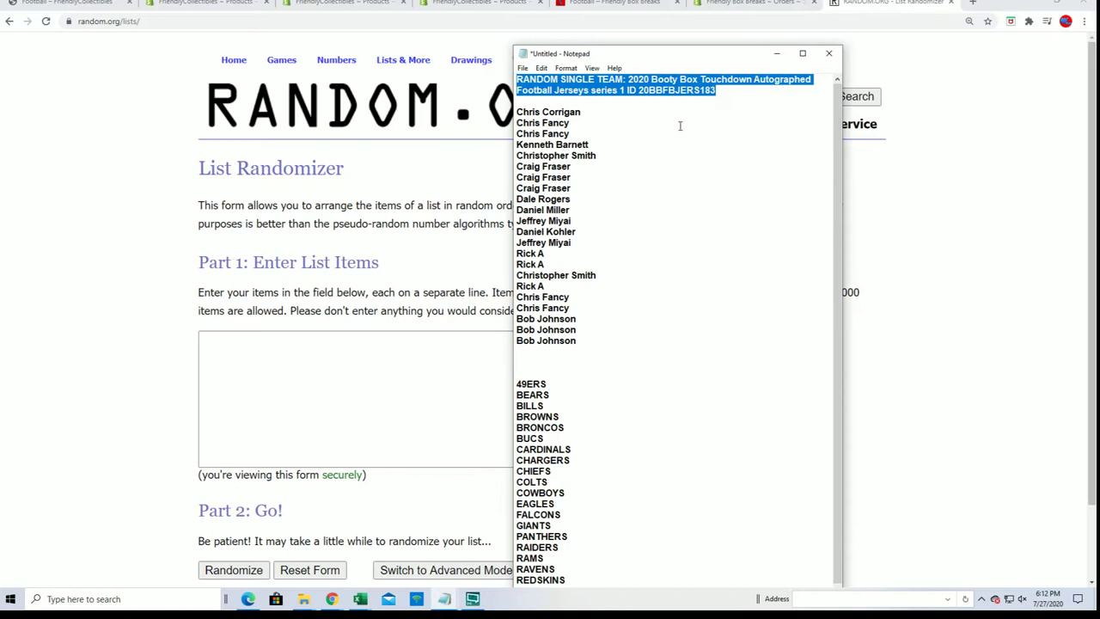
pyautogui.moveTo(723, 93); pyautogui.dragTo(636, 92)
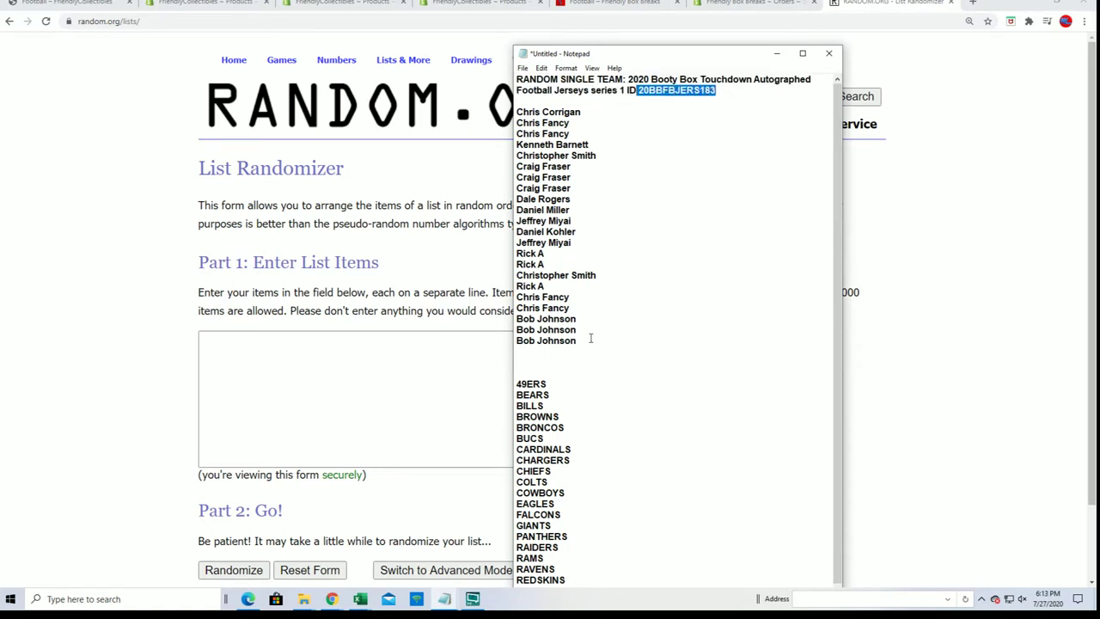
pyautogui.moveTo(591, 338)
pyautogui.mouseDown()
pyautogui.moveTo(537, 121)
pyautogui.moveTo(522, 112)
pyautogui.moveTo(568, 213)
pyautogui.moveTo(565, 330)
pyautogui.moveTo(582, 341)
pyautogui.mouseUp()
pyautogui.click(540, 133)
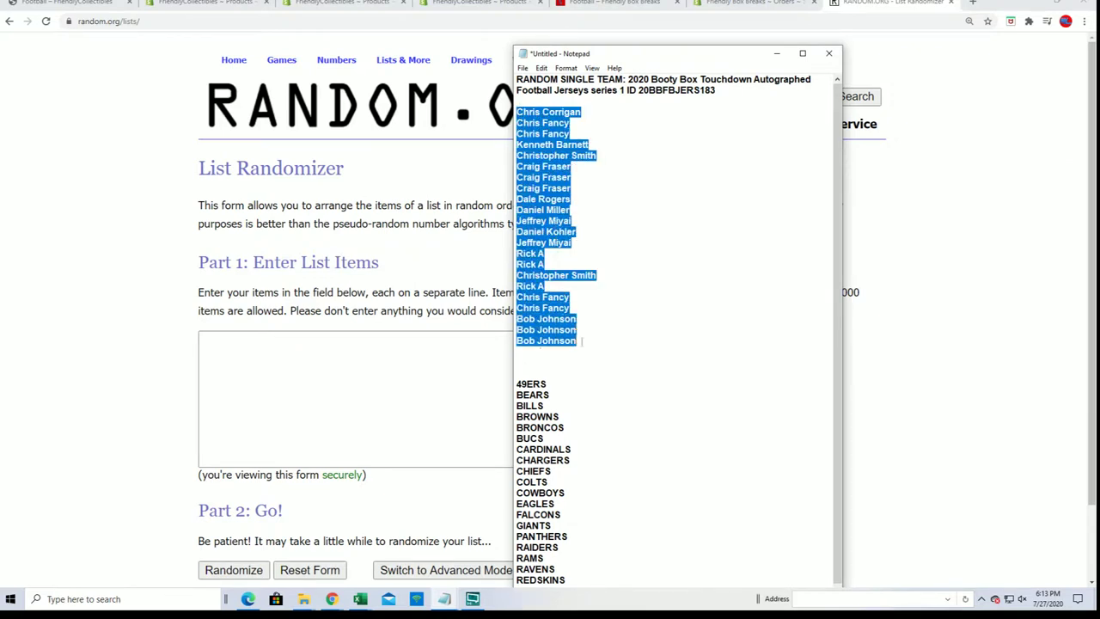
pyautogui.rightClick(561, 324)
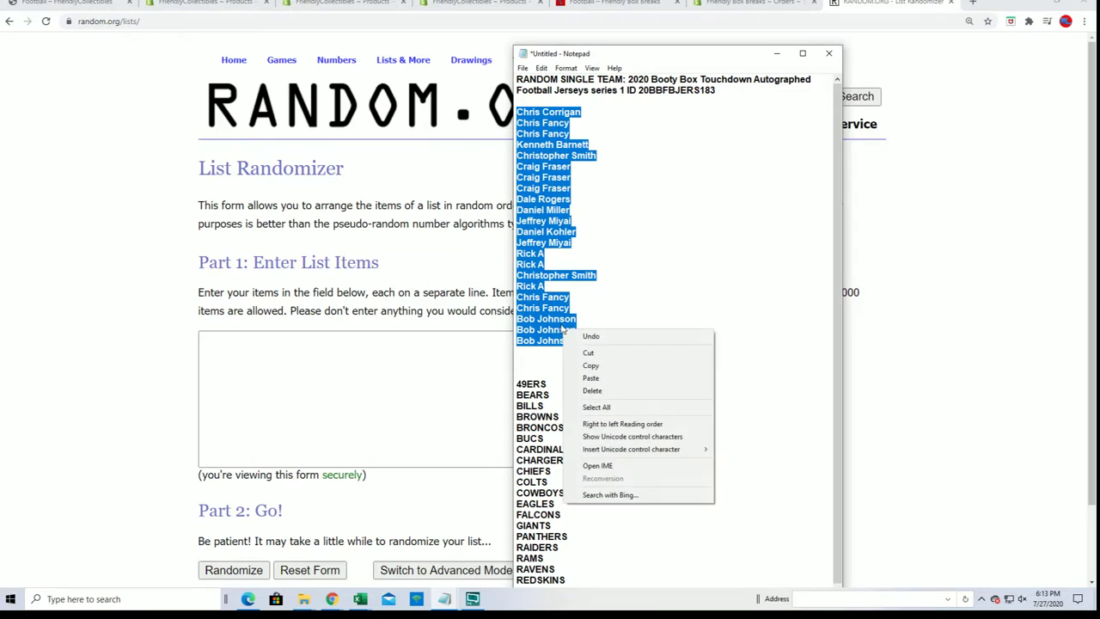
pyautogui.click(592, 364)
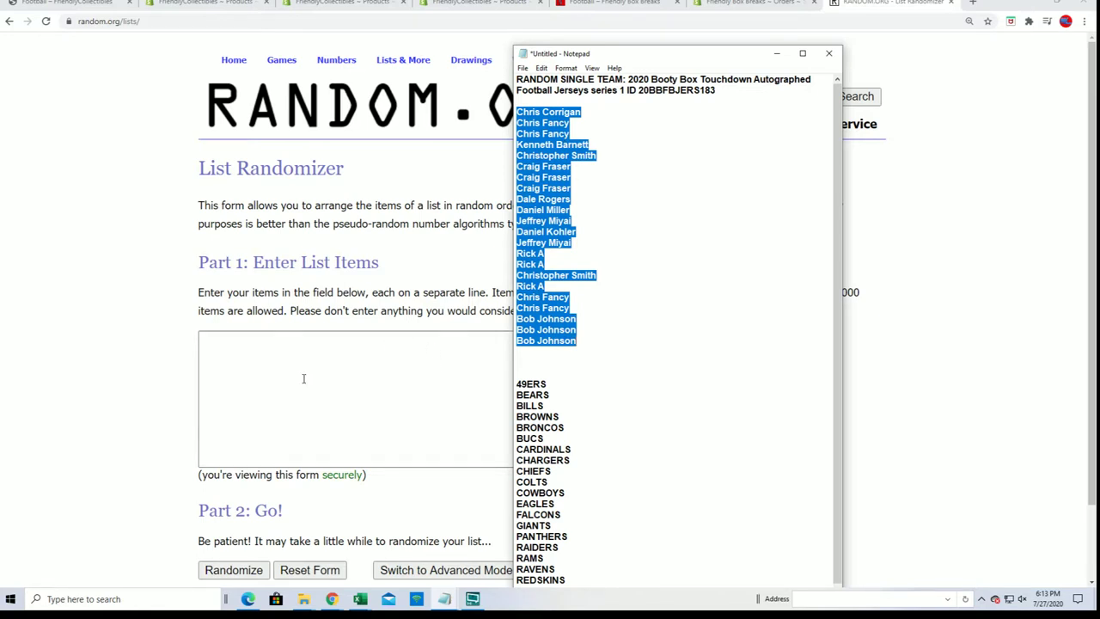
# Paste the owner names into the List Randomizer entry box
pyautogui.click(220, 346)
pyautogui.rightClick(220, 346)
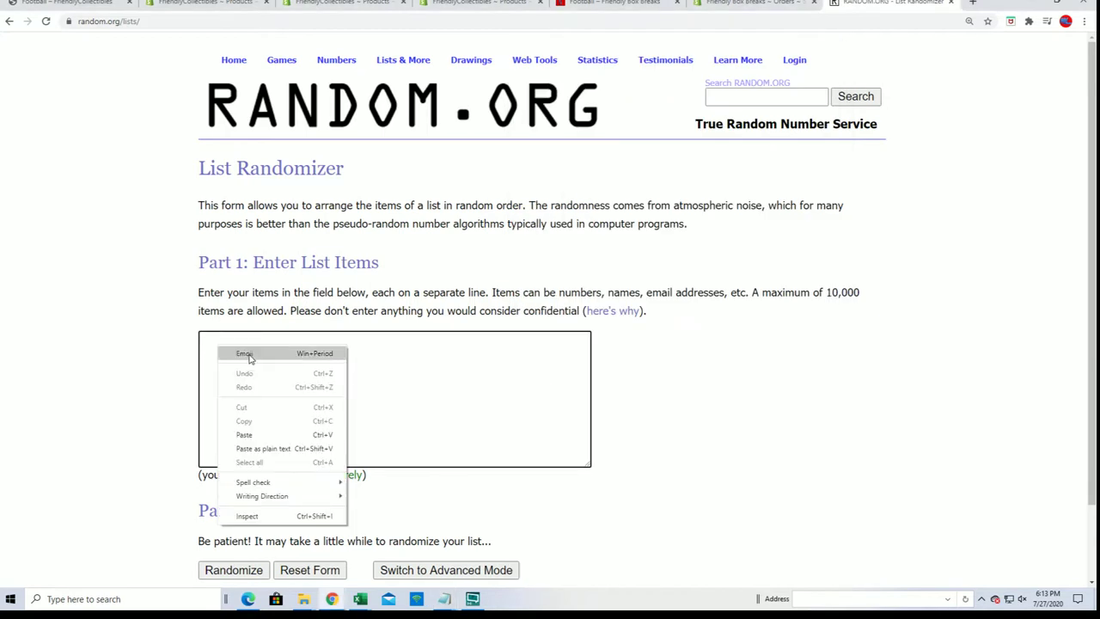
pyautogui.click(243, 434)
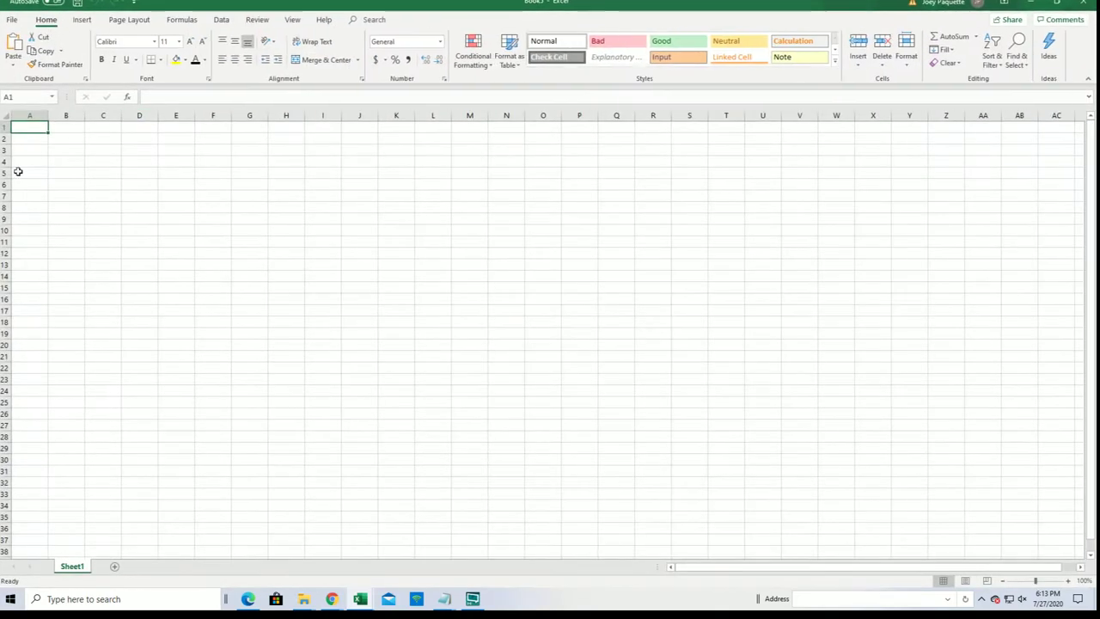
# Widen column A and enter the heading OWNERS in A1
pyautogui.click(35, 113)
pyautogui.moveTo(49, 115); pyautogui.dragTo(110, 116)
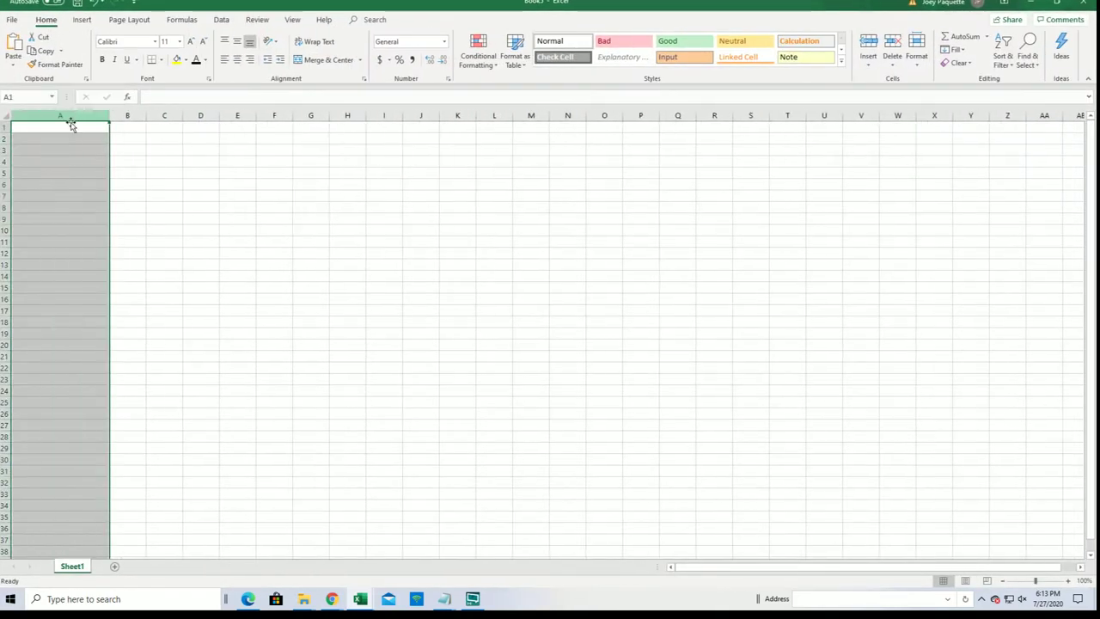
pyautogui.click(72, 125)
pyautogui.write('OWNERS')
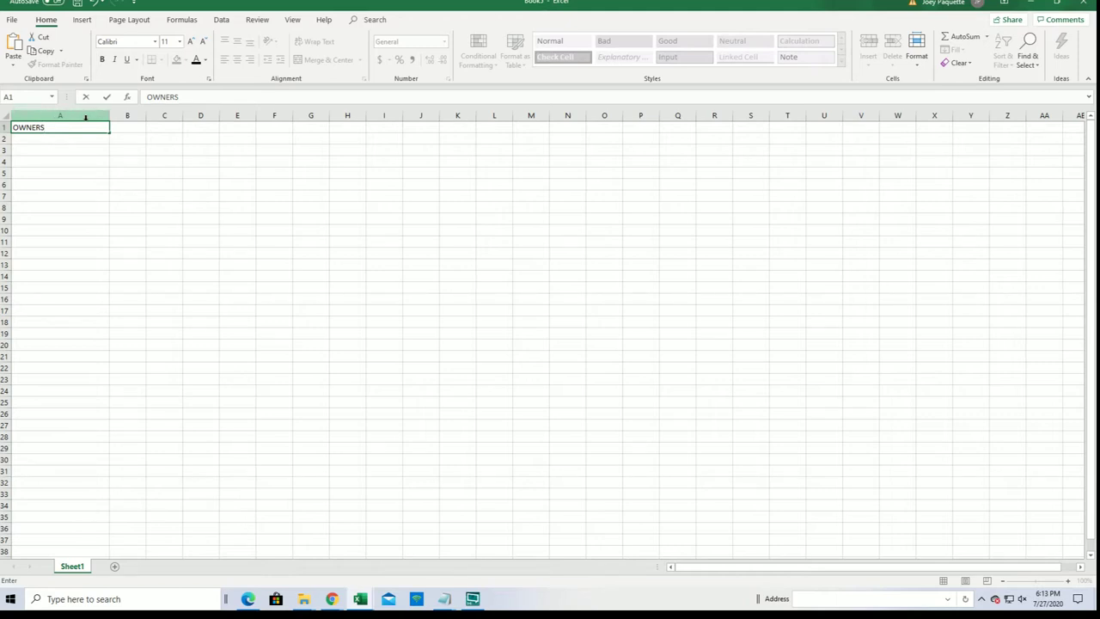
pyautogui.press('Tab')
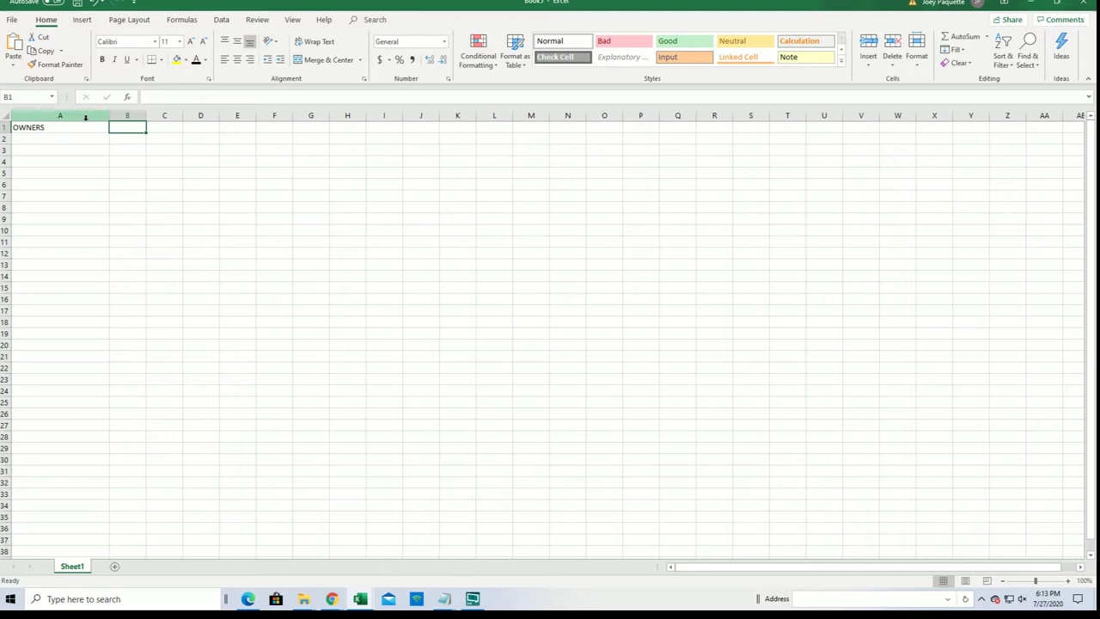
# Enter TEAMS in B1, widen columns B and A, then minimize Excel
pyautogui.write('TEAMS')
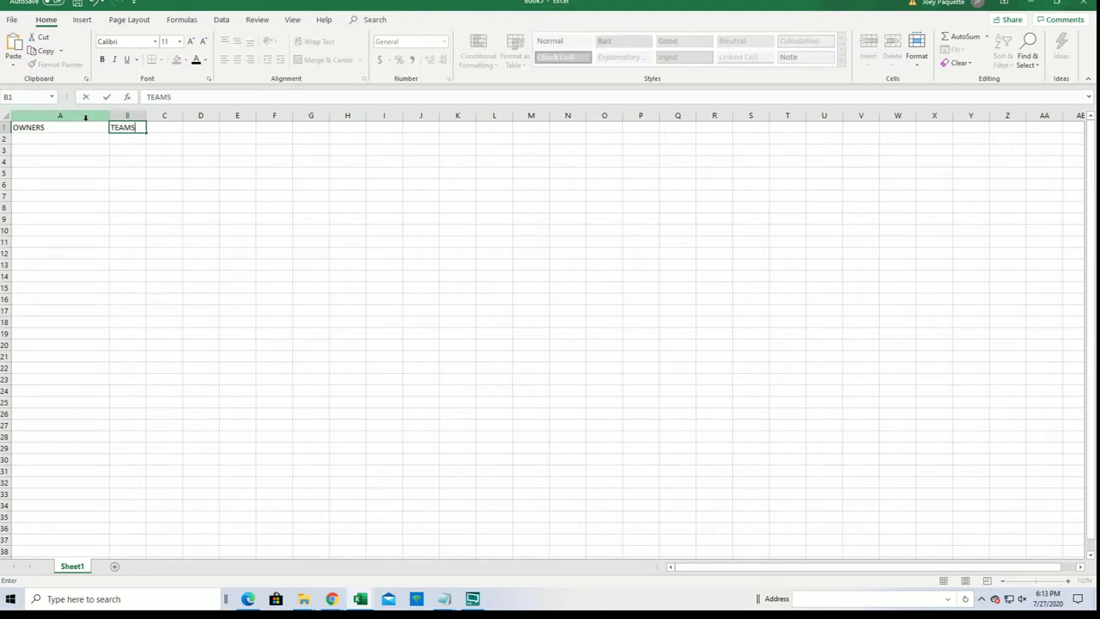
pyautogui.click(138, 115)
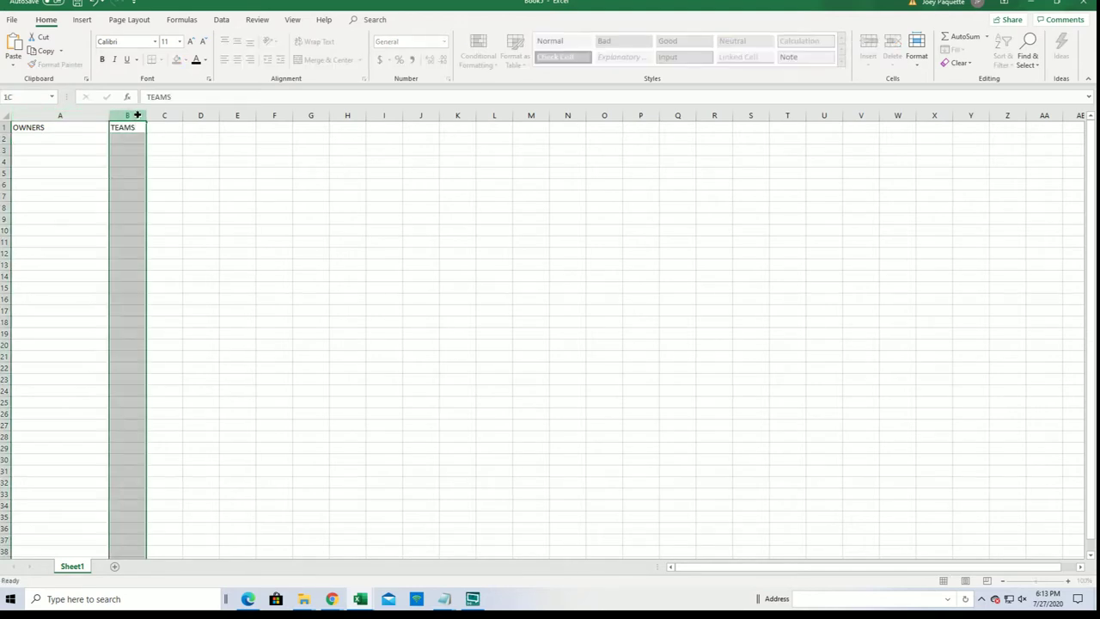
pyautogui.moveTo(147, 117); pyautogui.dragTo(256, 115)
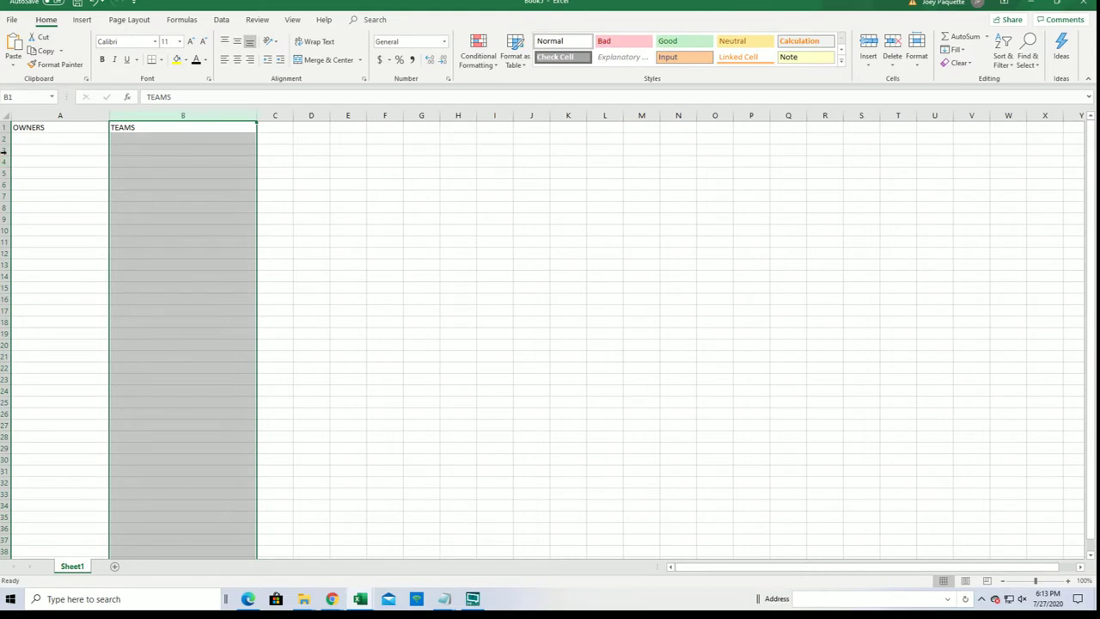
pyautogui.click(82, 115)
pyautogui.moveTo(109, 115); pyautogui.dragTo(125, 115)
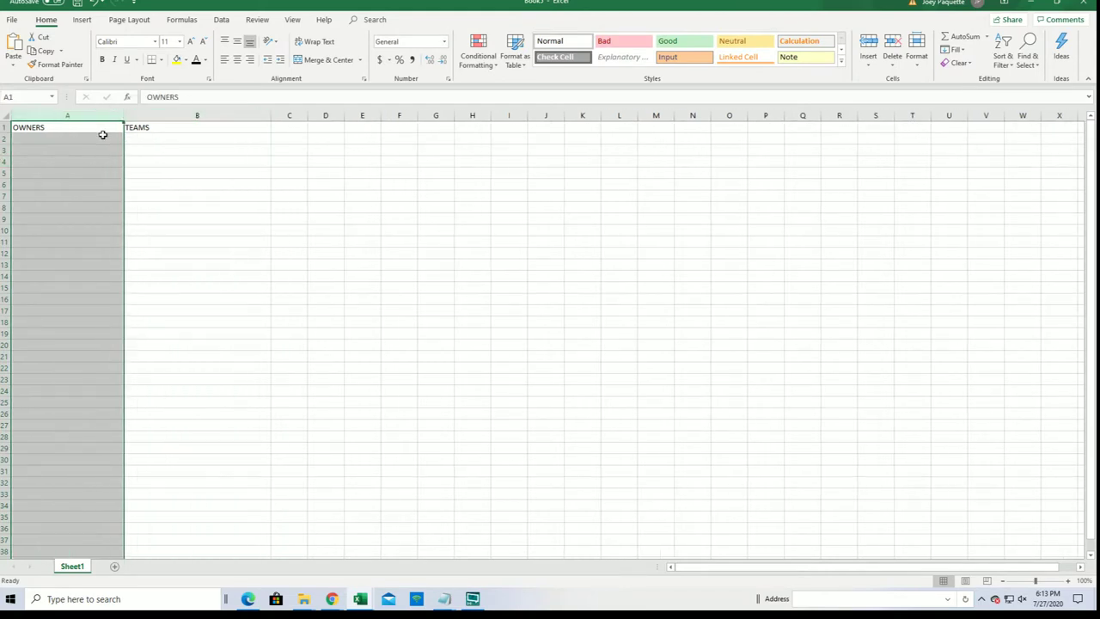
pyautogui.click(102, 137)
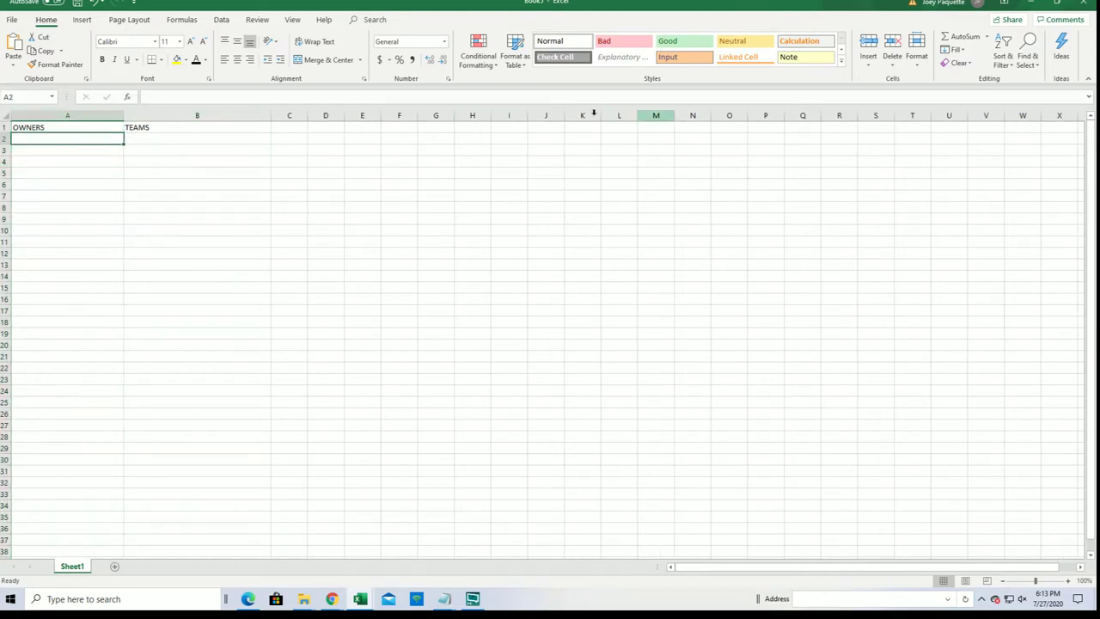
pyautogui.doubleClick(984, 5)
pyautogui.click(837, 3)
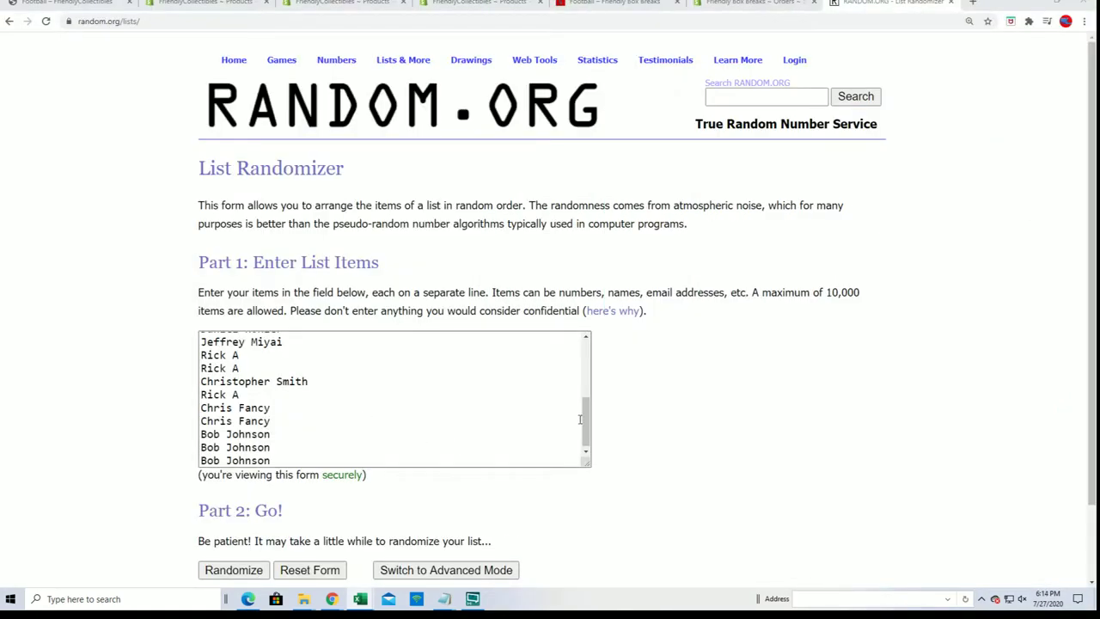
# Copy the full owner list from the randomizer box as a backup
pyautogui.moveTo(582, 419); pyautogui.dragTo(572, 332)
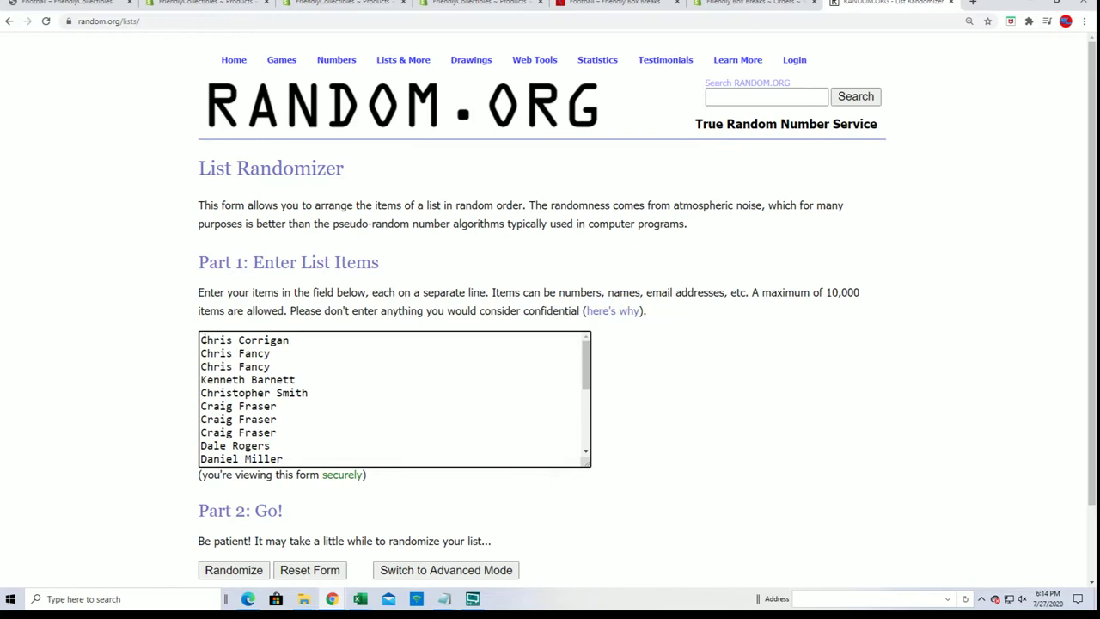
pyautogui.moveTo(204, 339); pyautogui.dragTo(314, 488)
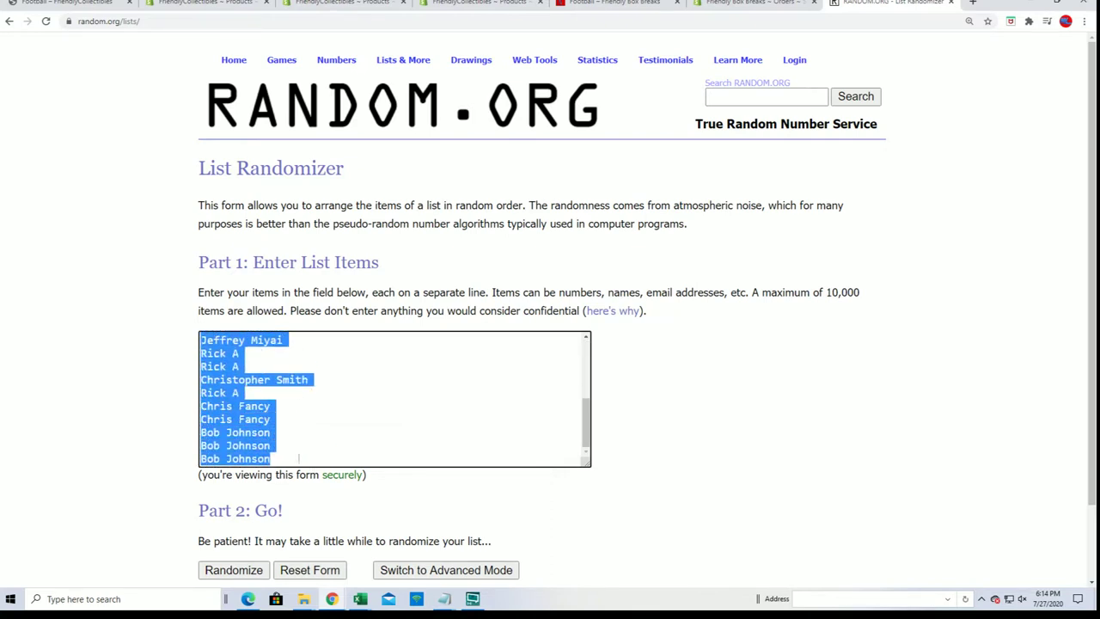
pyautogui.rightClick(269, 446)
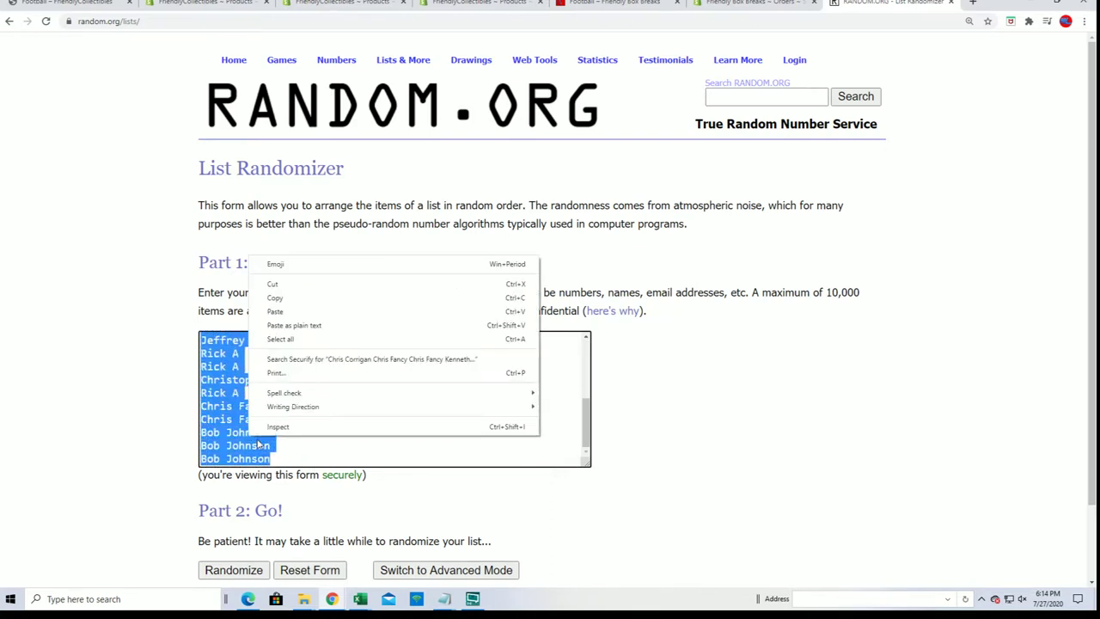
pyautogui.click(271, 299)
pyautogui.scroll(5, 347, 409)
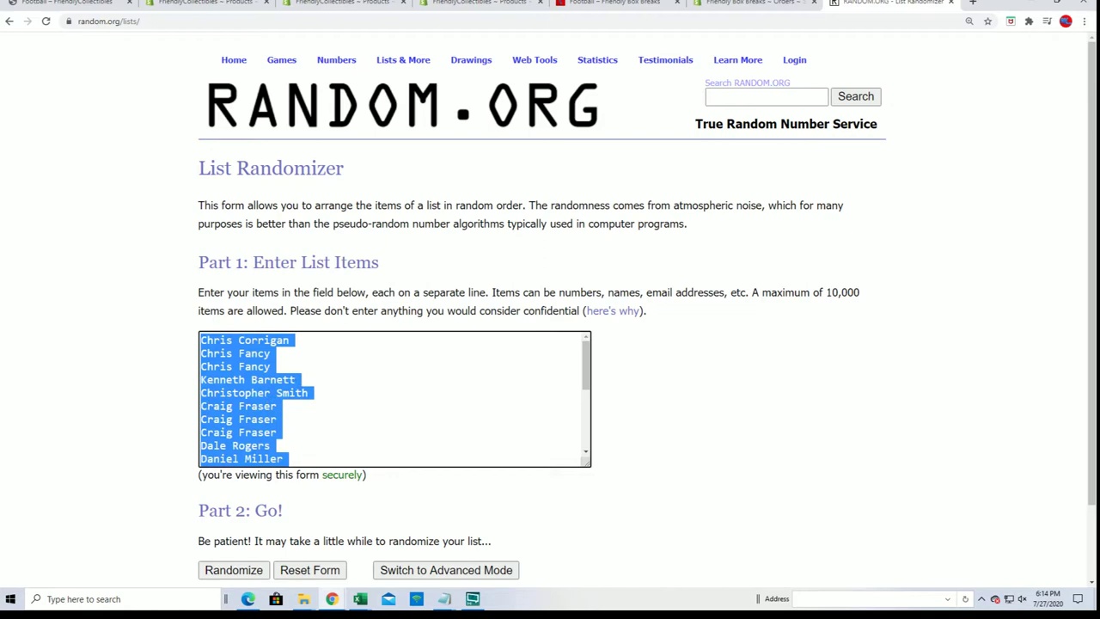
pyautogui.click(627, 470)
pyautogui.scroll(-1, 521, 490)
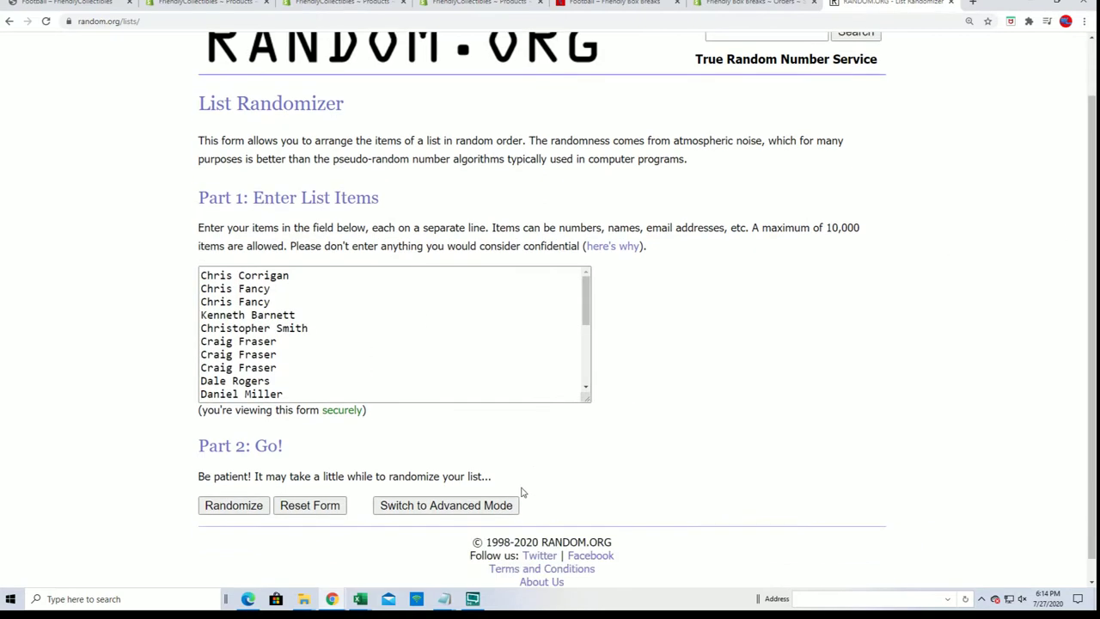
# Randomize the 22 owner names, reshuffling until seven shuffles are done
pyautogui.click(239, 483)
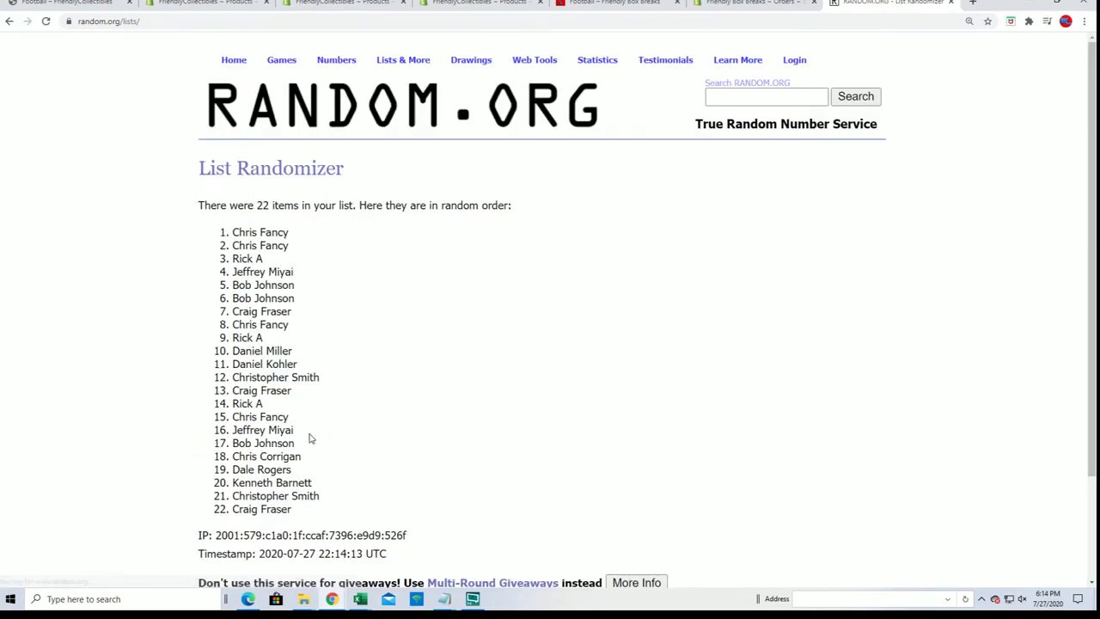
pyautogui.scroll(-2, 310, 436)
pyautogui.click(219, 482)
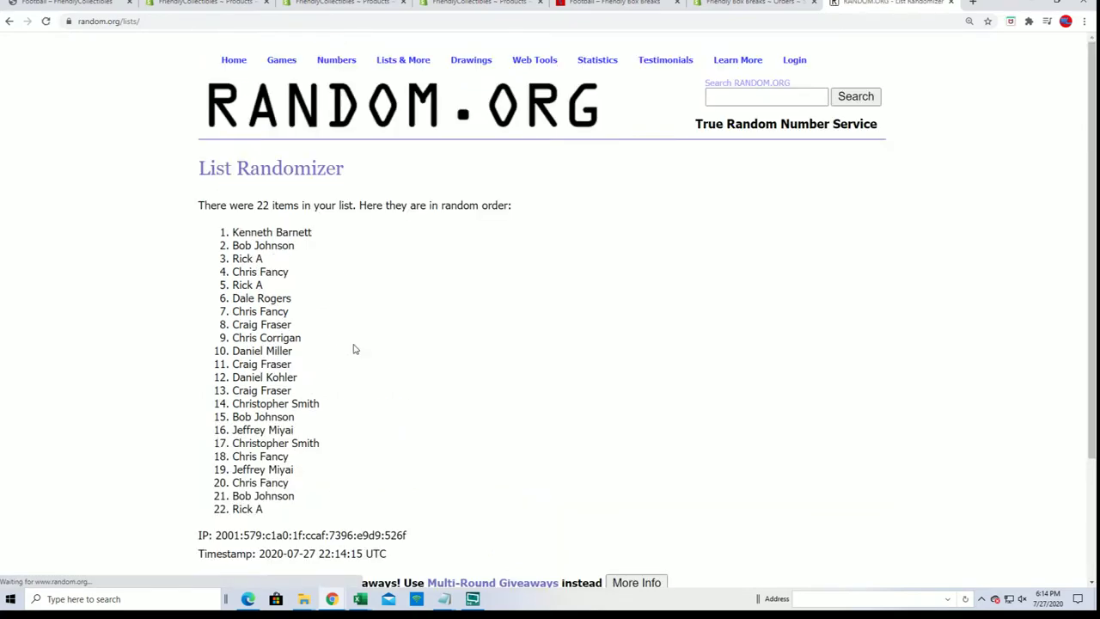
pyautogui.scroll(-3, 353, 348)
pyautogui.press('Return')
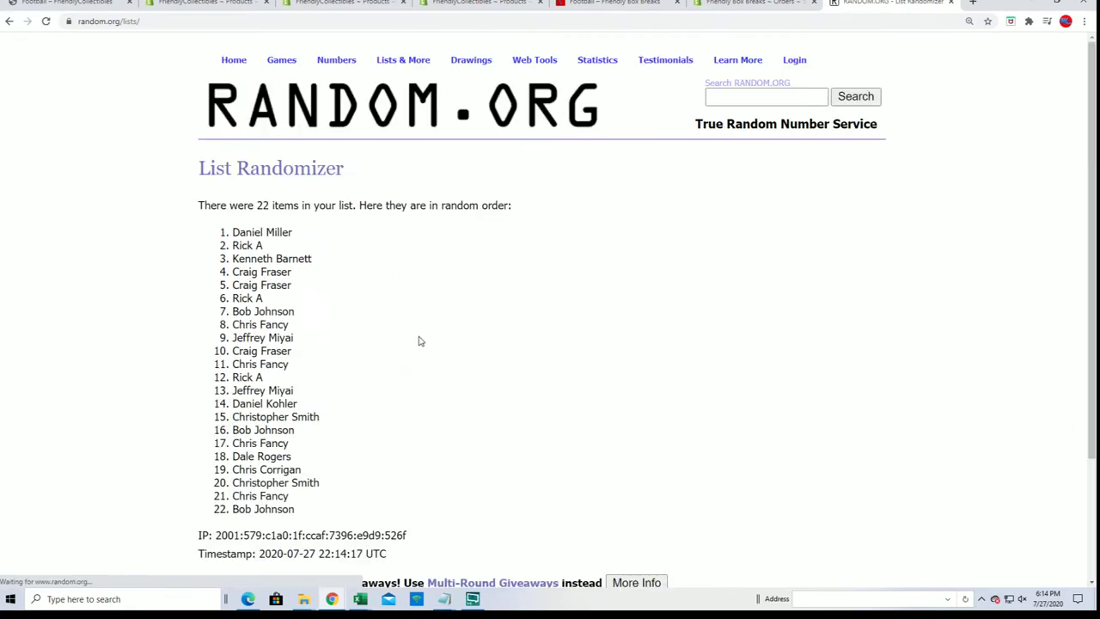
pyautogui.scroll(-3, 413, 343)
pyautogui.click(216, 482)
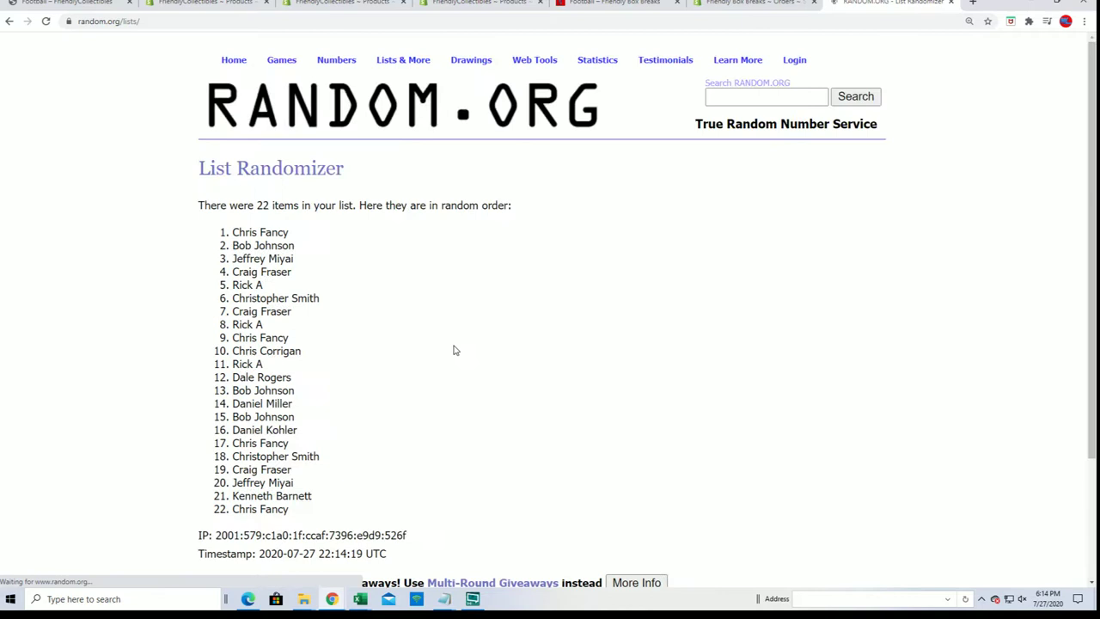
pyautogui.scroll(-3, 447, 352)
pyautogui.click(225, 480)
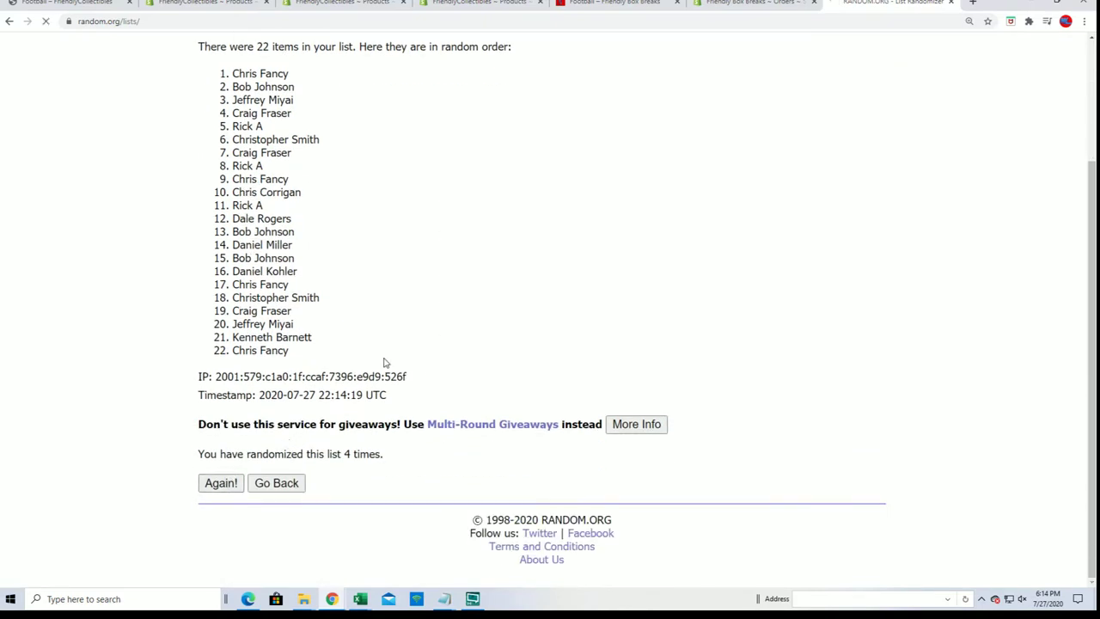
pyautogui.scroll(-3, 399, 356)
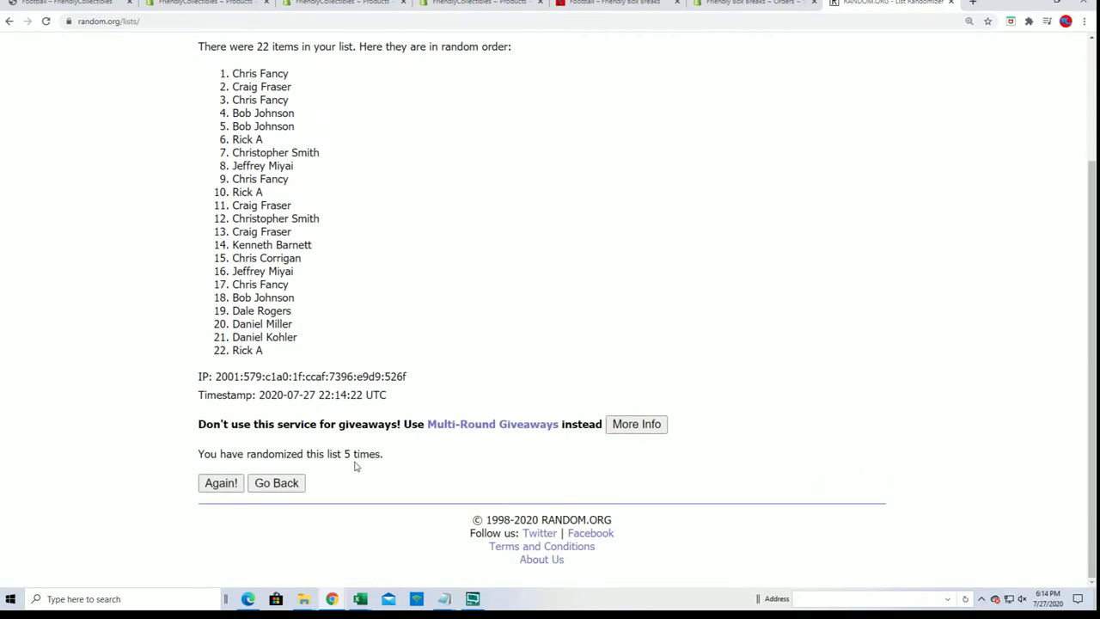
pyautogui.click(221, 482)
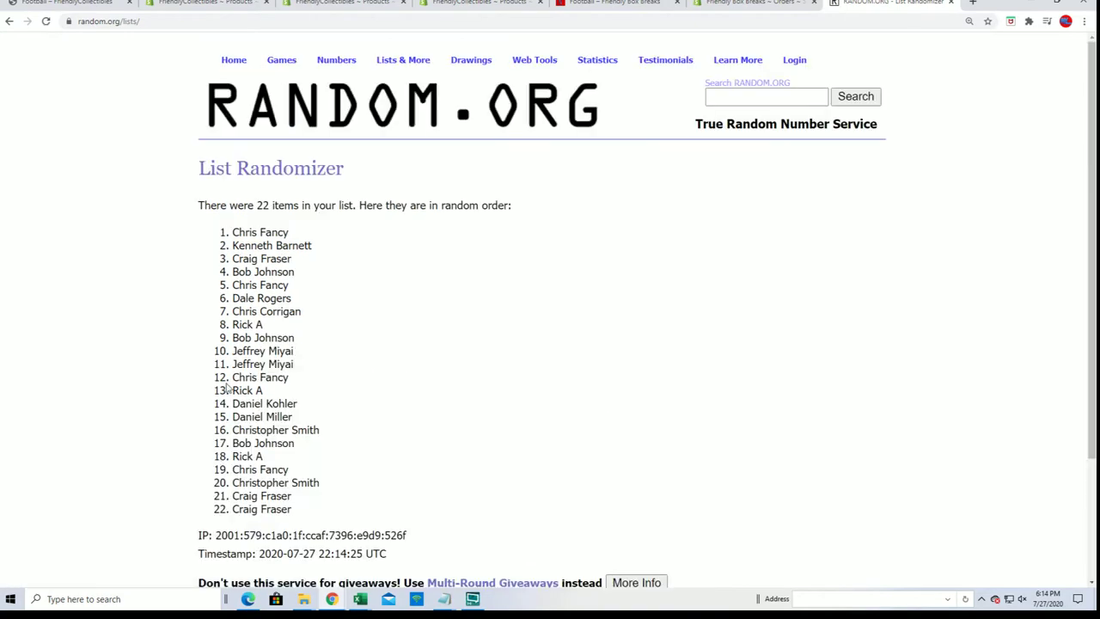
pyautogui.scroll(-3, 358, 351)
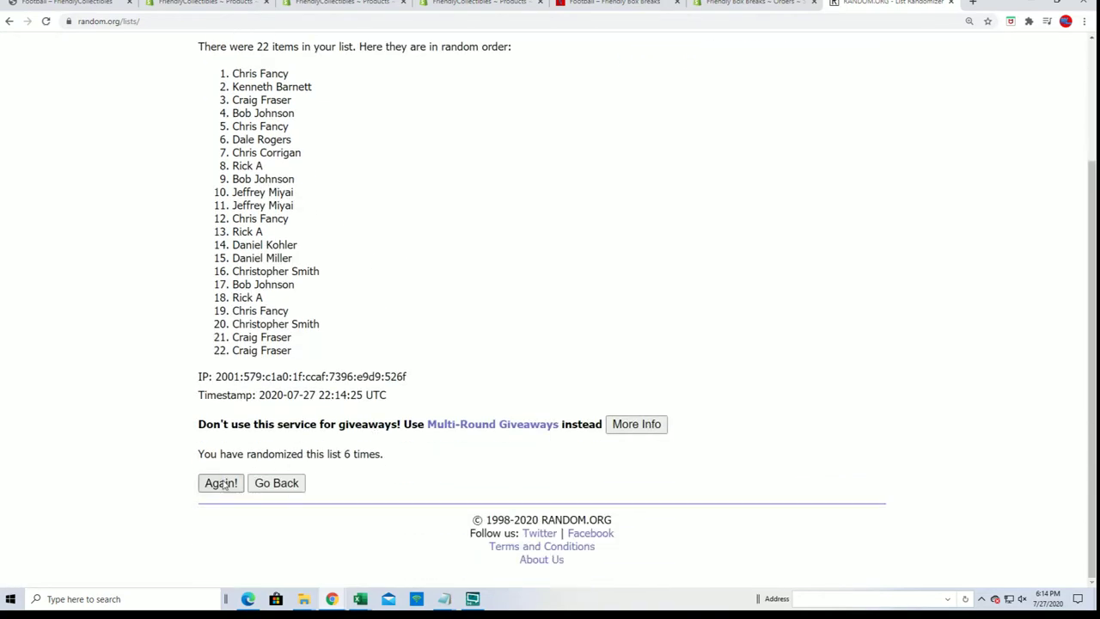
pyautogui.click(218, 482)
pyautogui.scroll(-3, 346, 226)
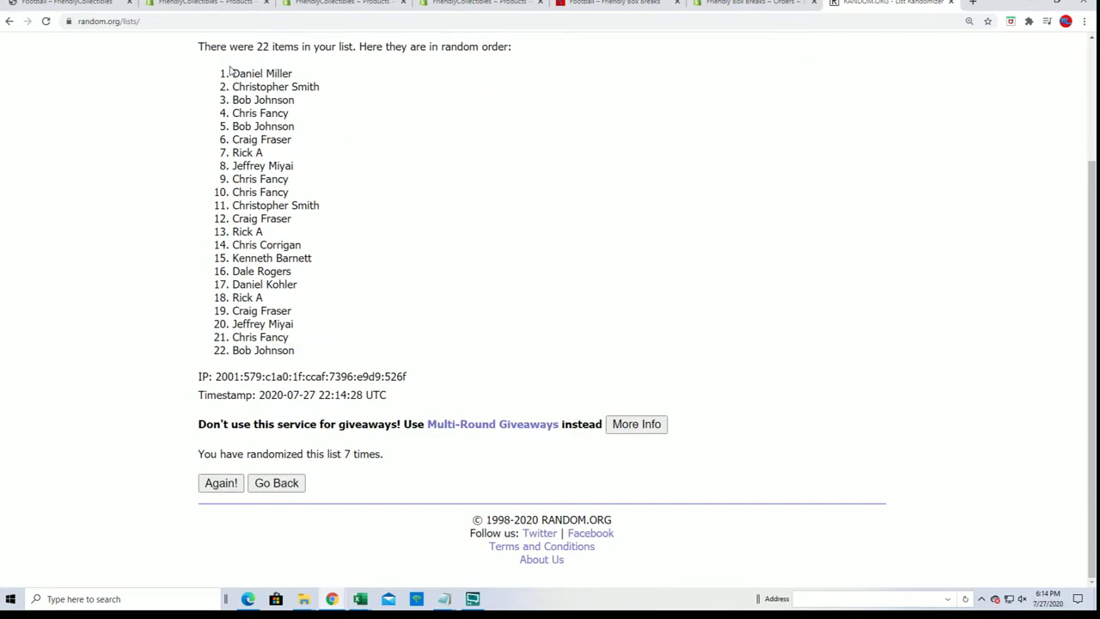
# Copy all 22 shuffled owner names from the result
pyautogui.moveTo(229, 72); pyautogui.dragTo(317, 349)
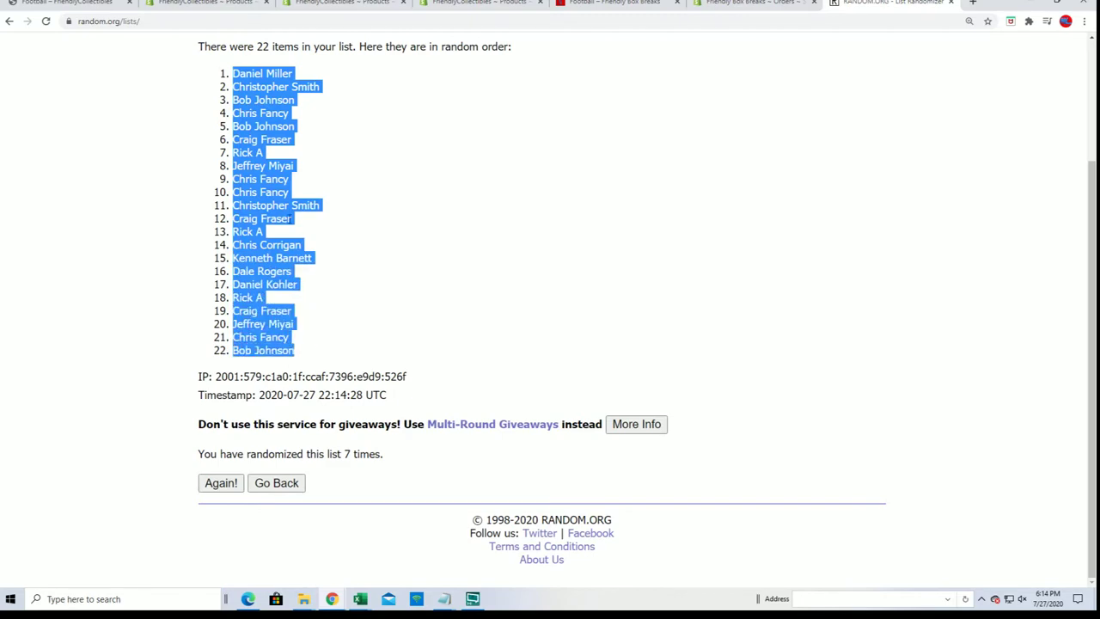
pyautogui.rightClick(263, 195)
pyautogui.click(286, 205)
# Paste Special the shuffled owners as Text into A2 of the OWNERS column
pyautogui.hotkey('alt', 'Tab')
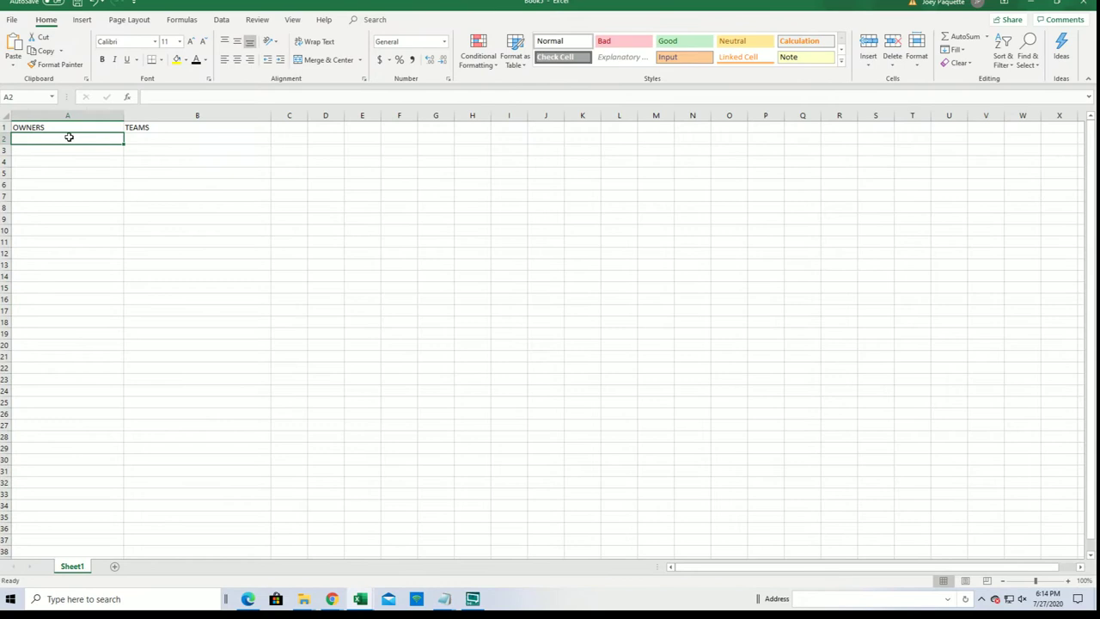
pyautogui.rightClick(69, 137)
pyautogui.click(99, 201)
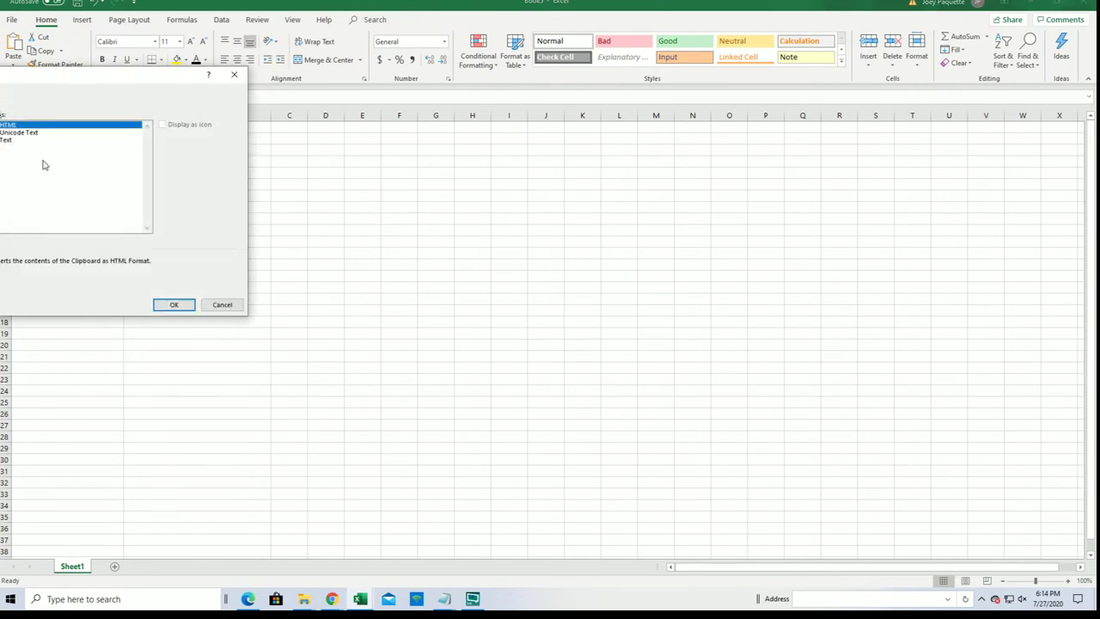
pyautogui.click(5, 140)
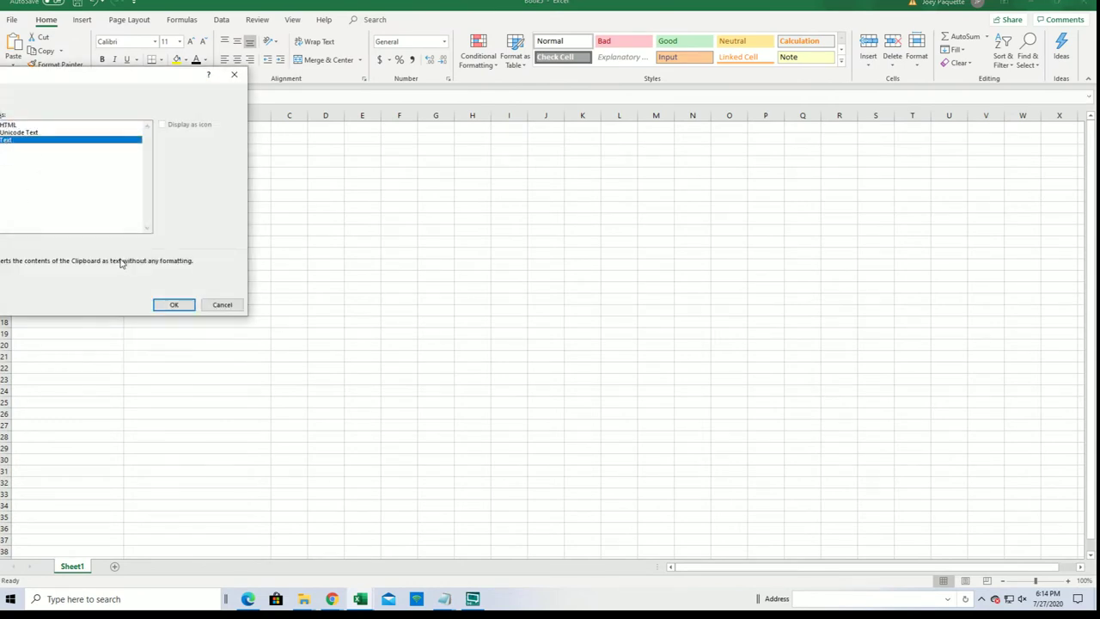
pyautogui.click(170, 305)
# Narrow column A, zoom the sheet to 140%, and select cell B2
pyautogui.click(112, 115)
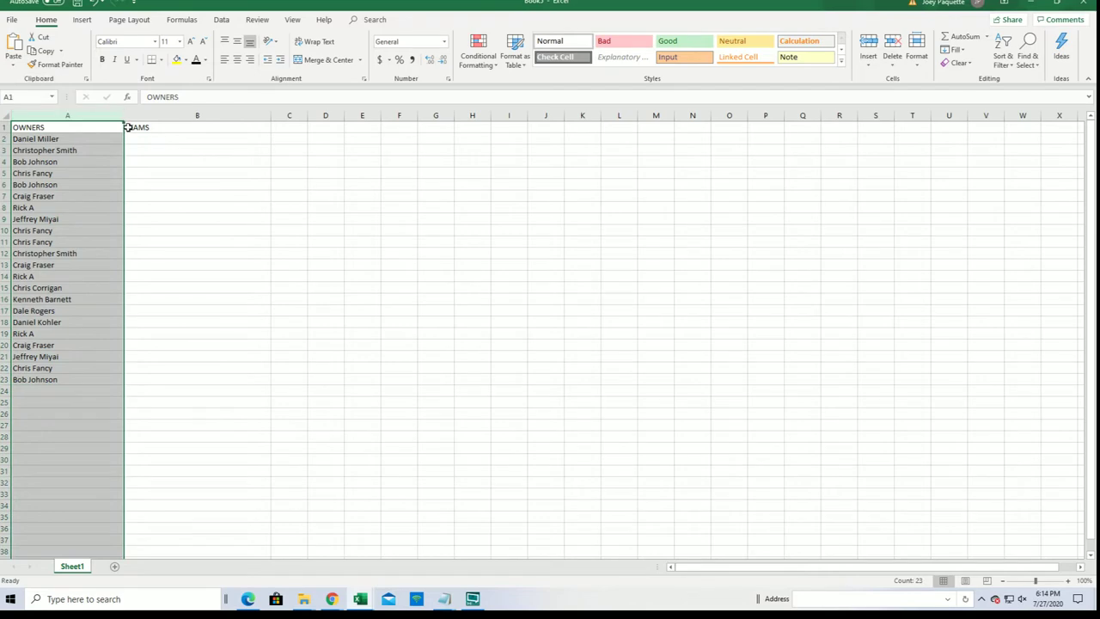
pyautogui.moveTo(122, 118); pyautogui.dragTo(87, 138)
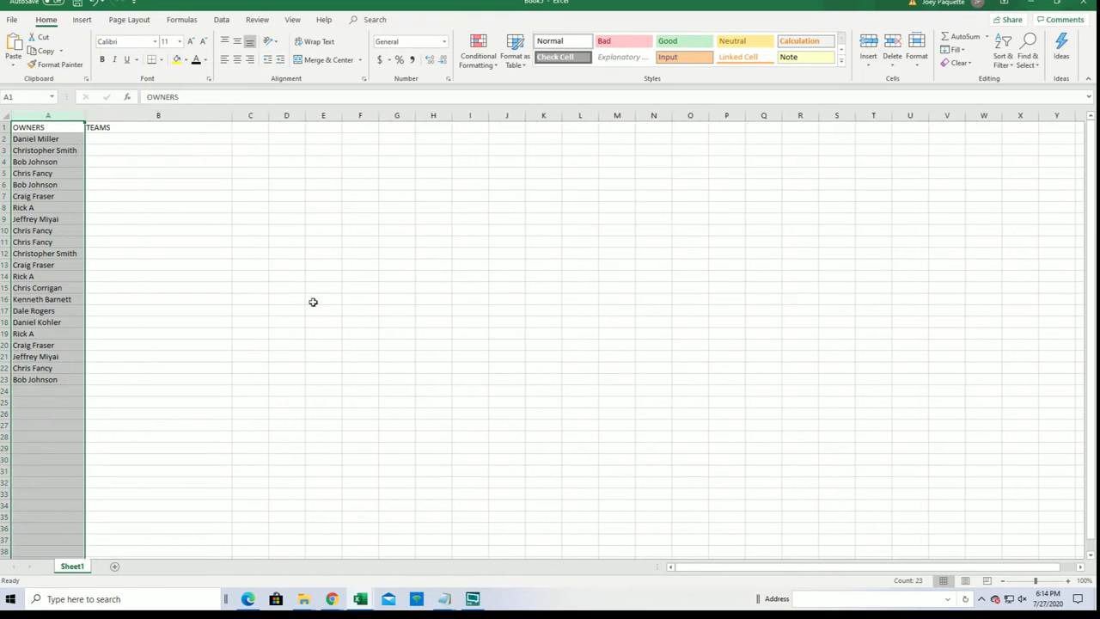
pyautogui.click(1067, 581)
pyautogui.click(1067, 580)
pyautogui.click(1067, 581)
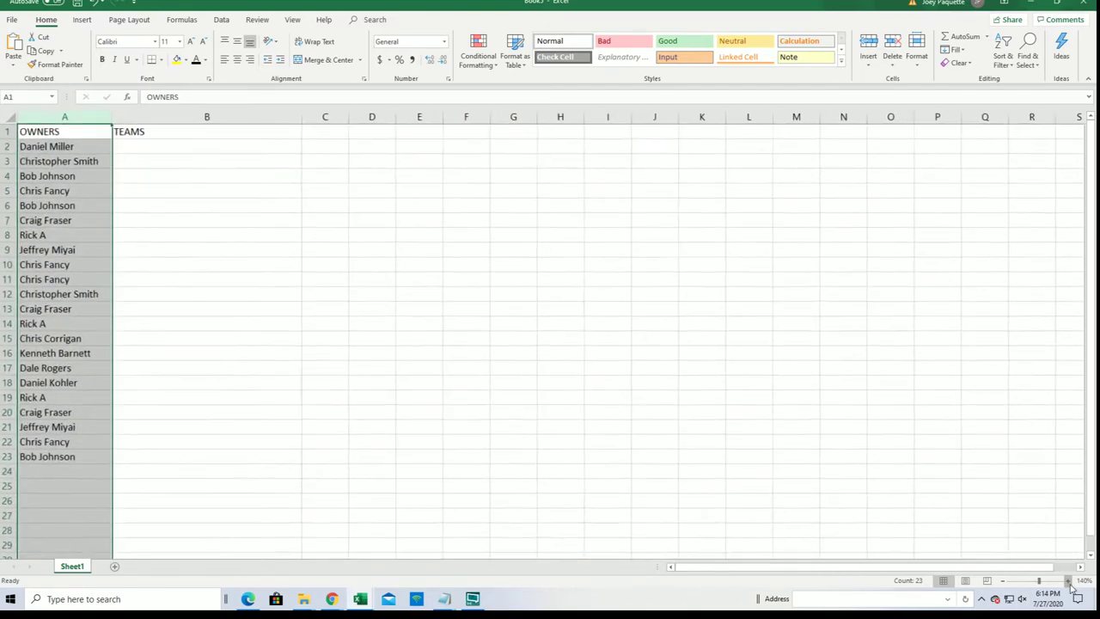
pyautogui.click(1067, 581)
pyautogui.click(173, 150)
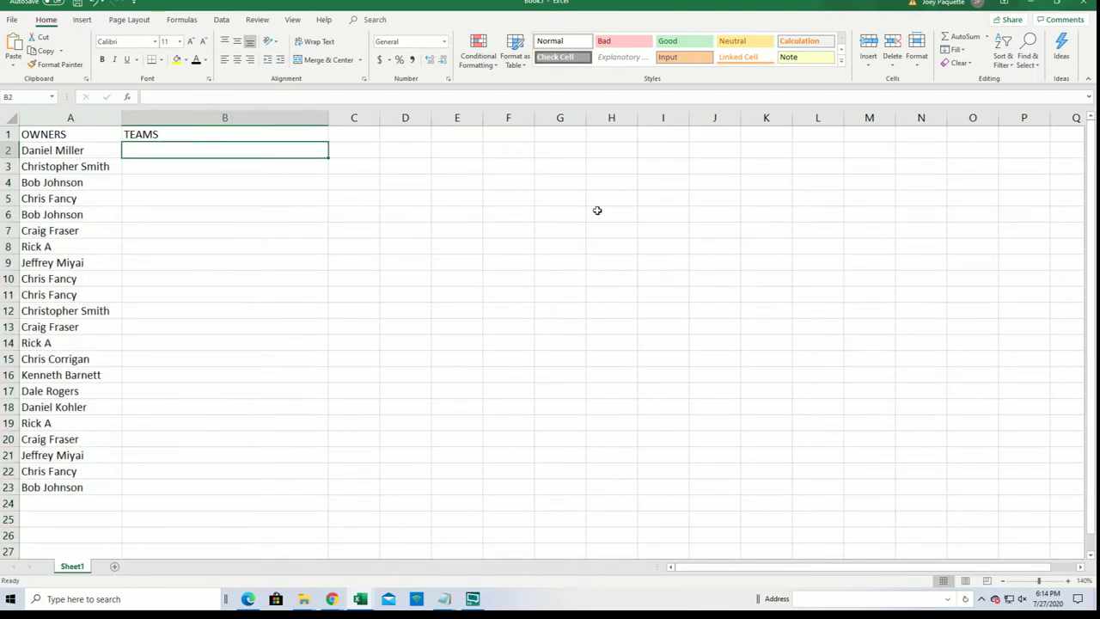
# Open a fresh List Randomizer and copy the team list, 49ERS to TEXANS, from Notepad
pyautogui.click(1029, 2)
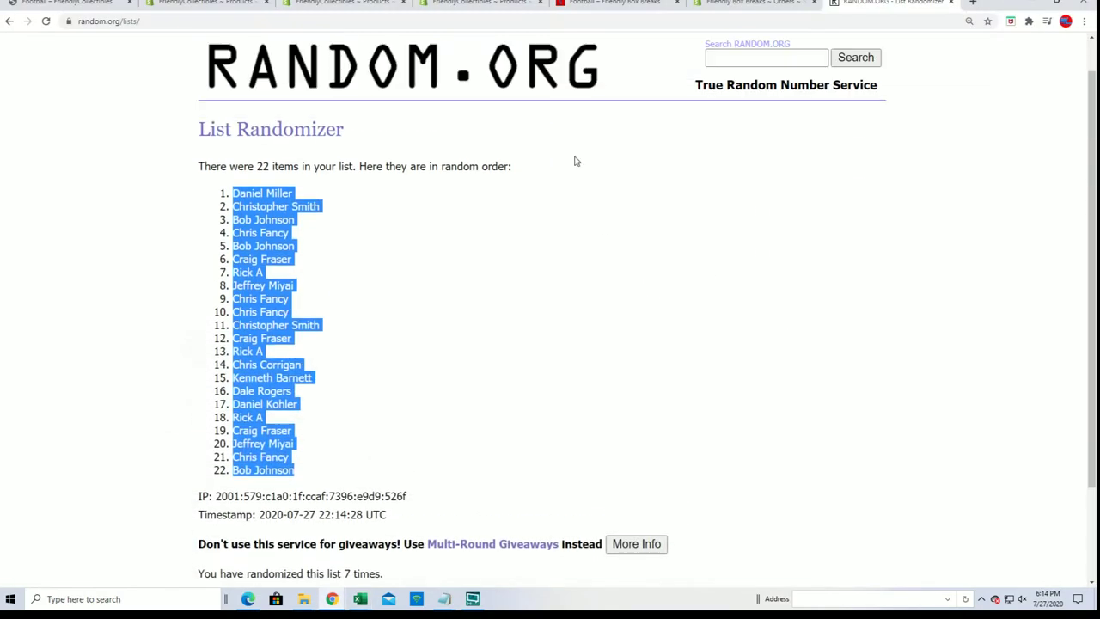
pyautogui.click(401, 78)
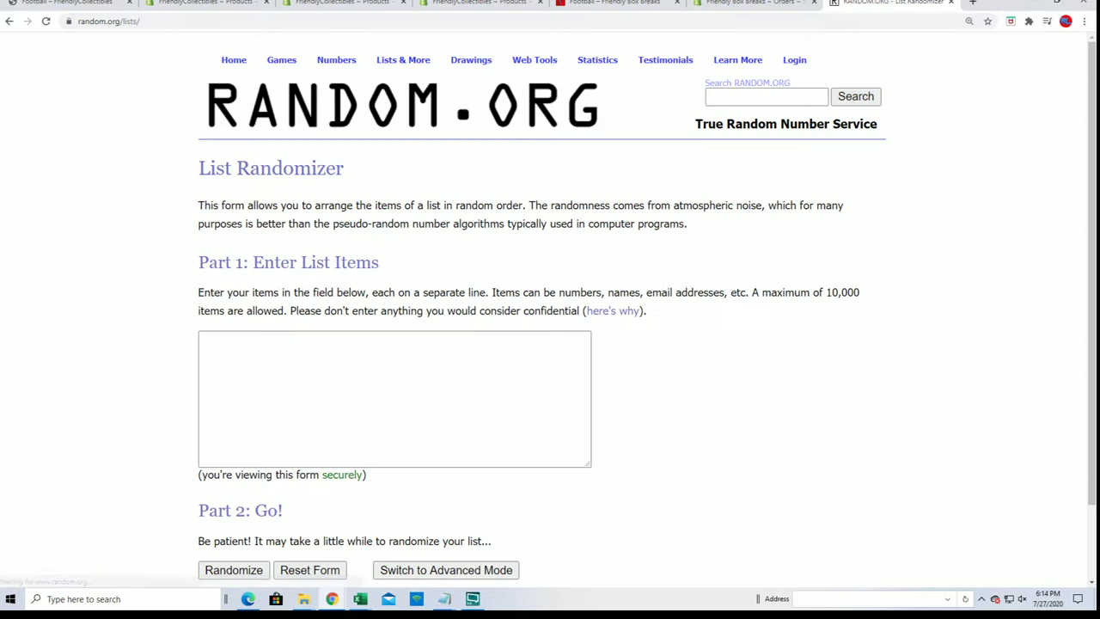
pyautogui.click(444, 599)
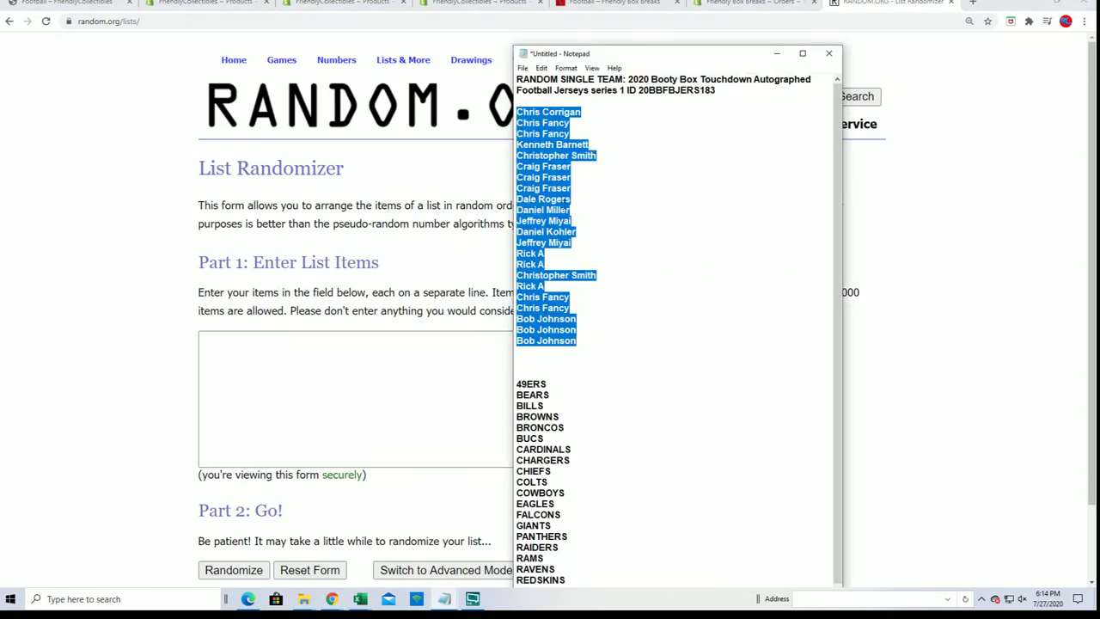
pyautogui.doubleClick(658, 44)
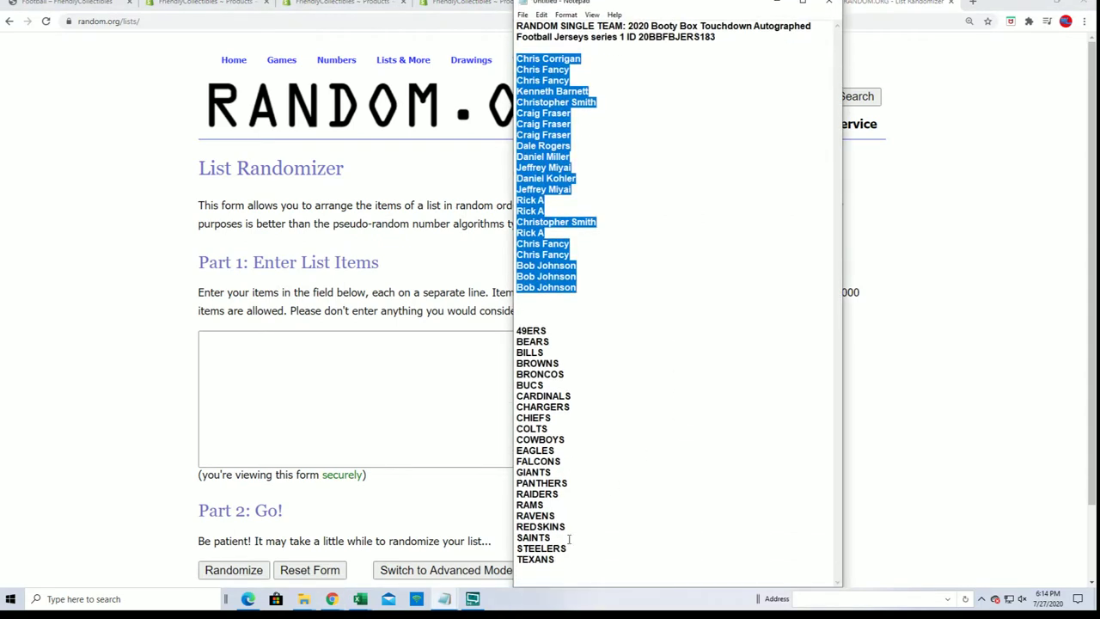
pyautogui.moveTo(556, 559); pyautogui.dragTo(509, 331)
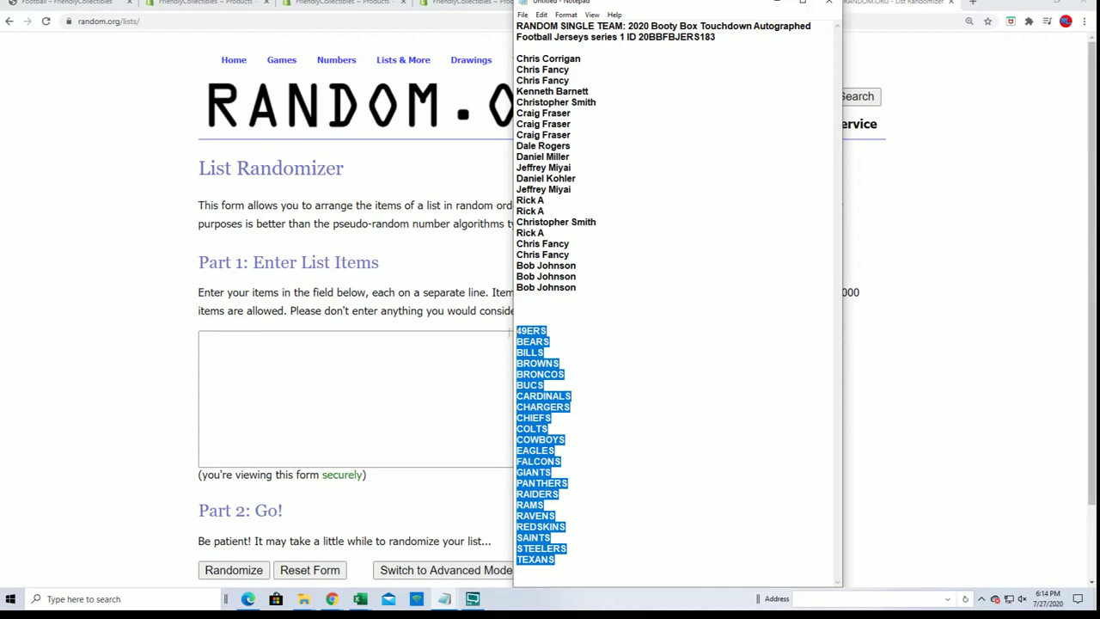
pyautogui.rightClick(522, 341)
pyautogui.click(567, 372)
# Paste the 22 team names into the list box and randomize them
pyautogui.click(216, 344)
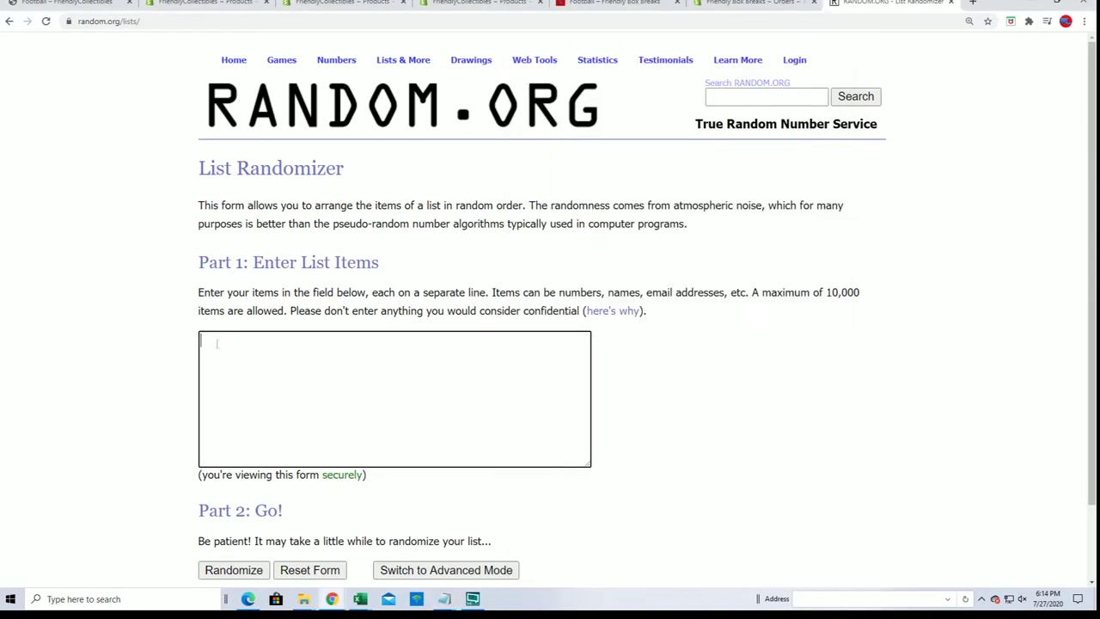
pyautogui.rightClick(216, 343)
pyautogui.click(275, 432)
pyautogui.scroll(-1, 650, 412)
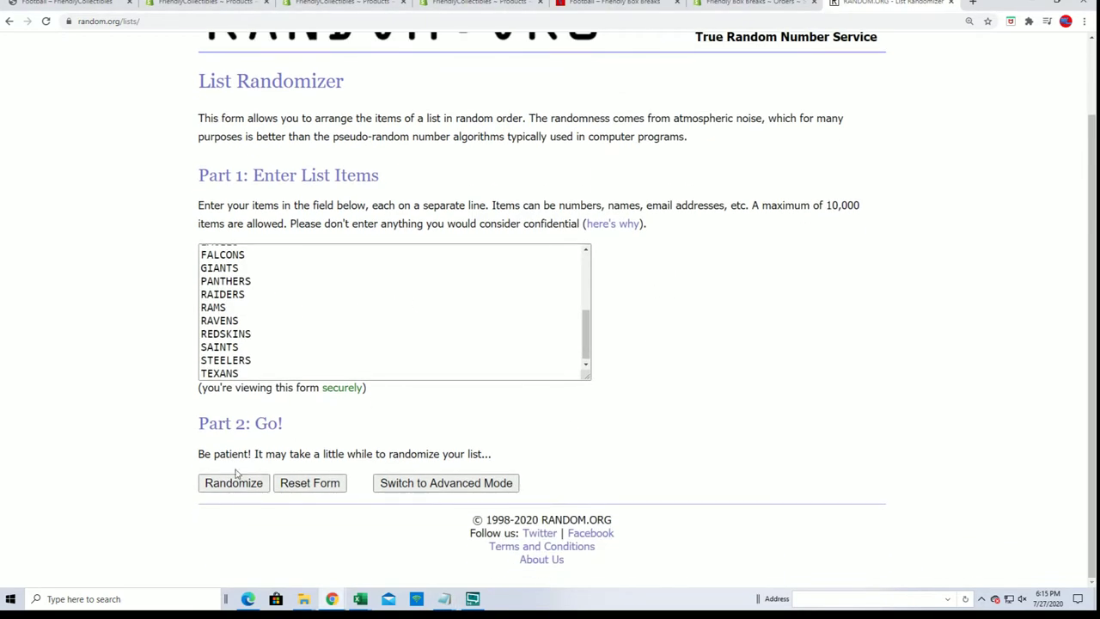
pyautogui.click(240, 484)
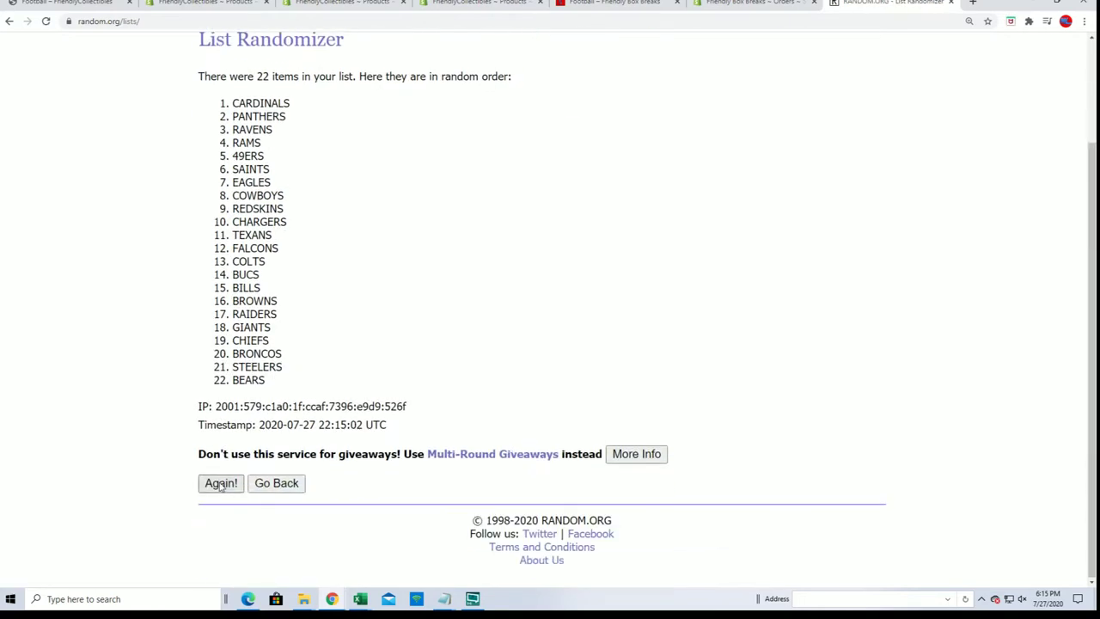
# Reshuffle the team list until the count reads randomized 7 times
pyautogui.click(216, 483)
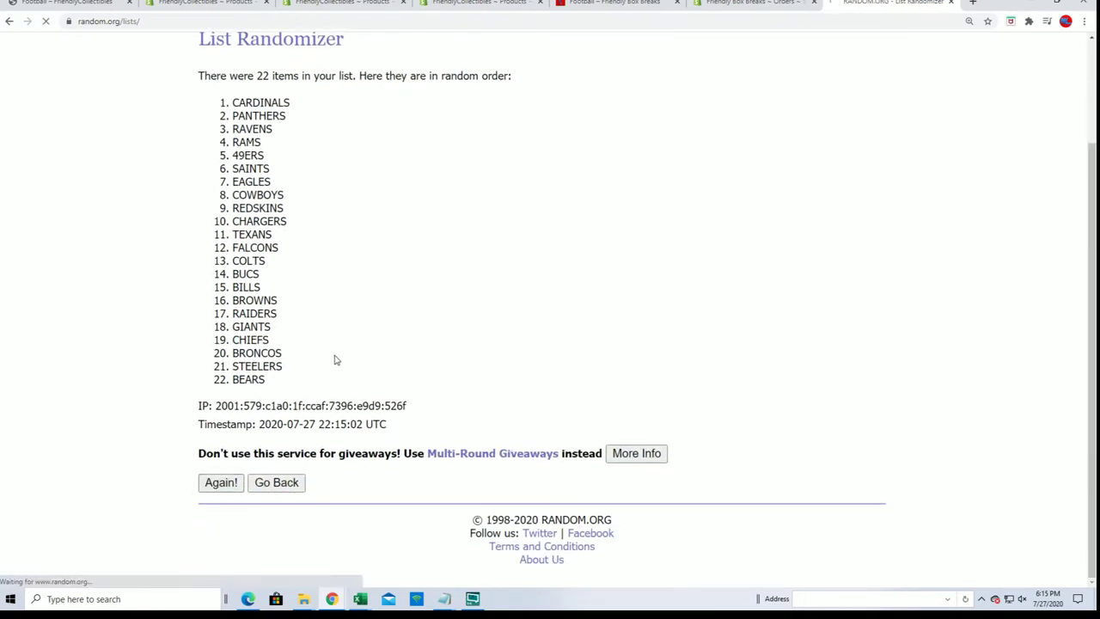
pyautogui.click(220, 483)
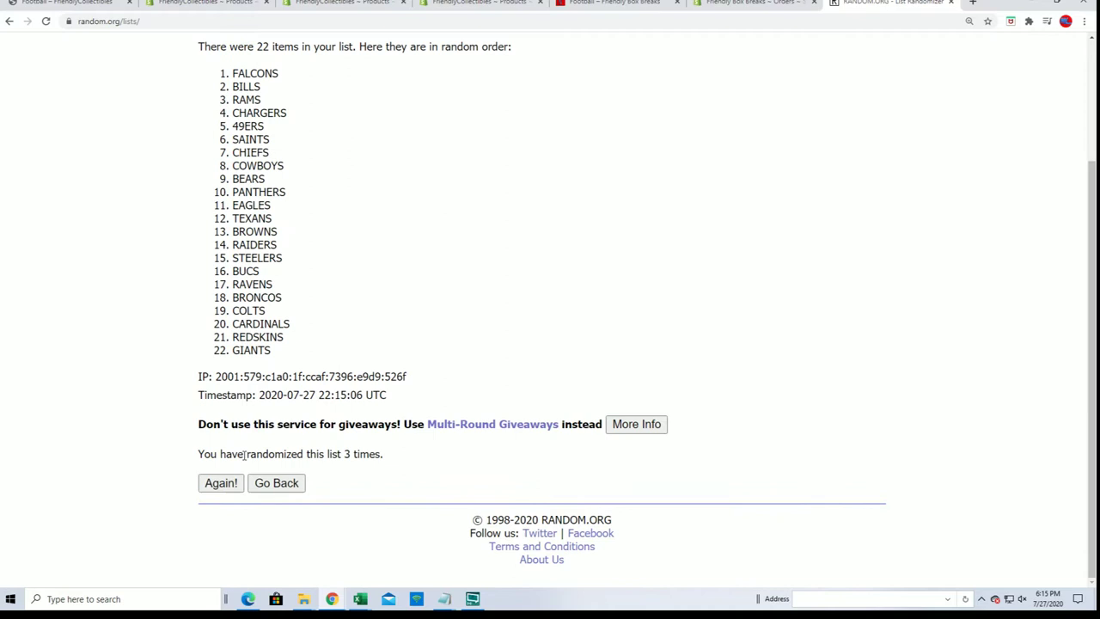
pyautogui.click(220, 485)
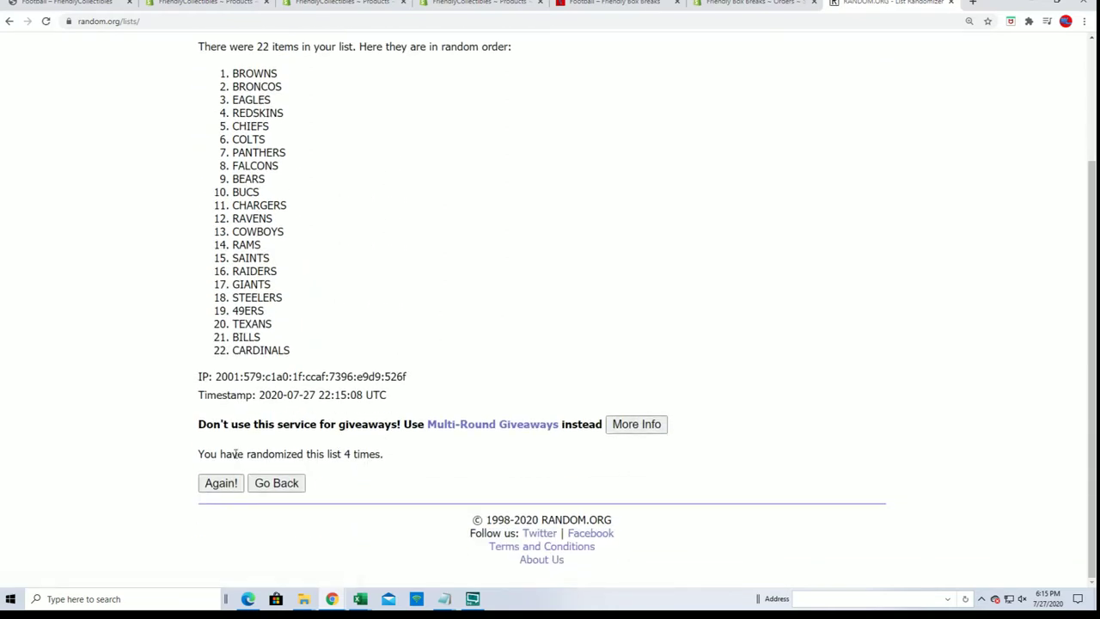
pyautogui.click(216, 482)
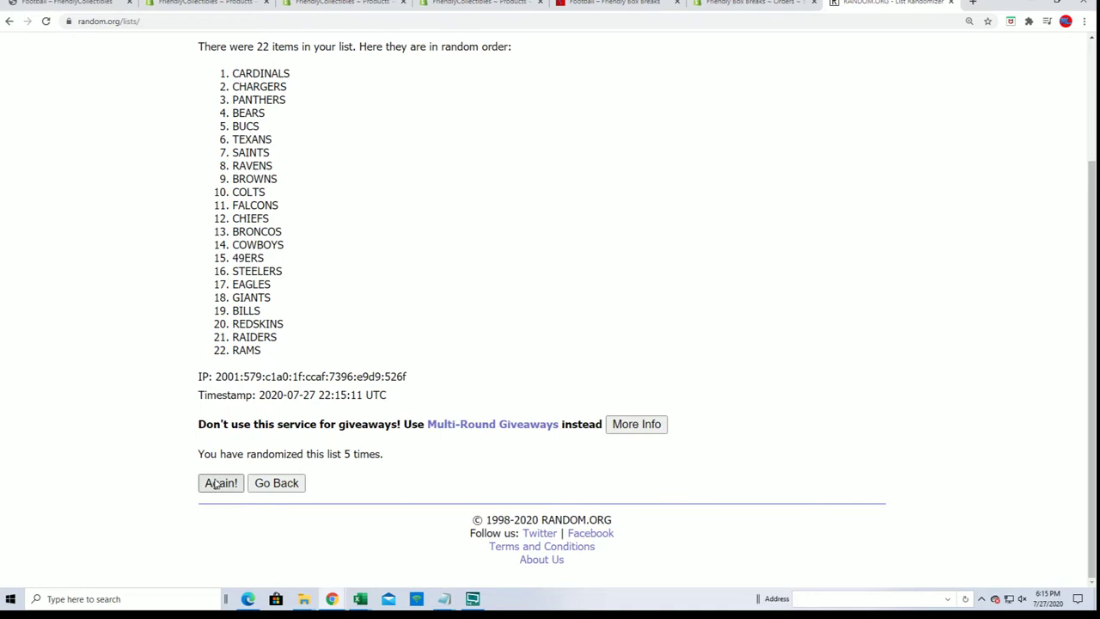
pyautogui.click(216, 483)
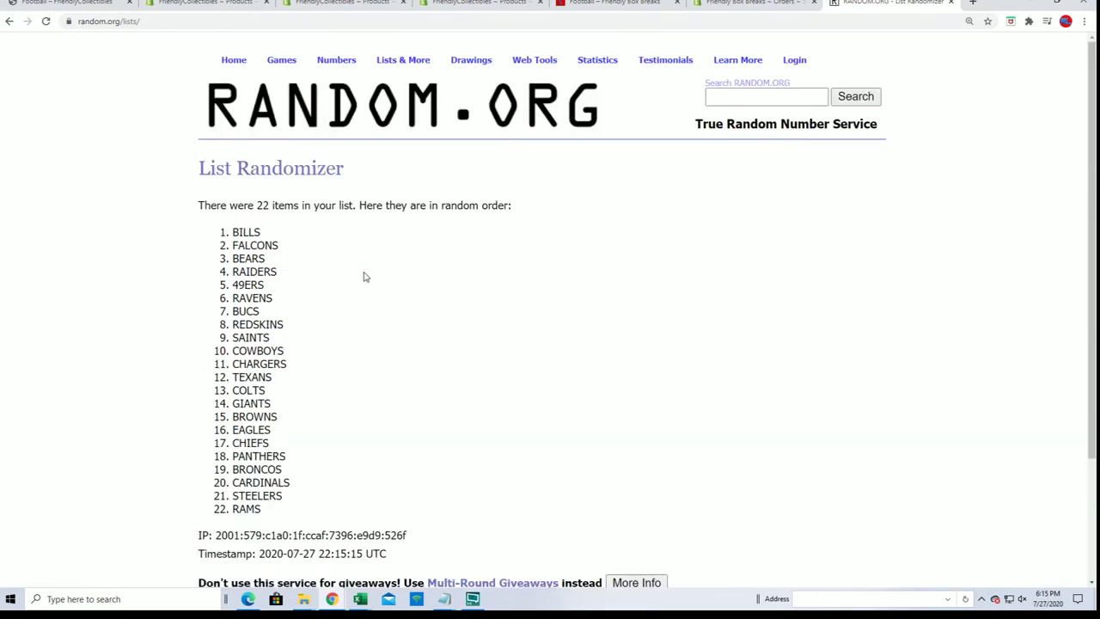
pyautogui.scroll(-3, 378, 474)
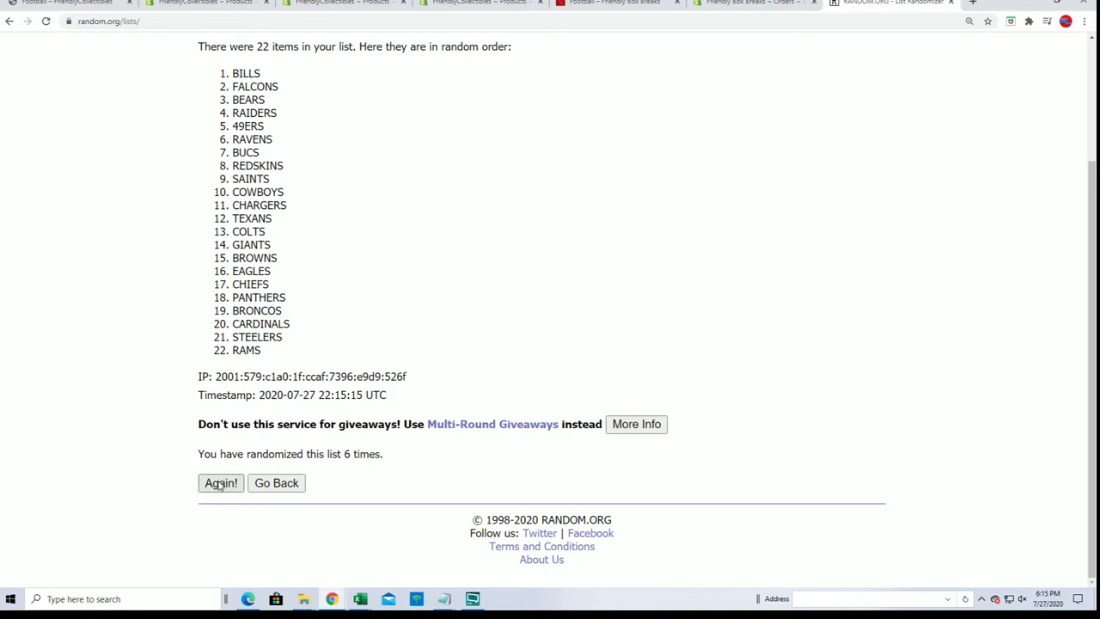
pyautogui.click(221, 484)
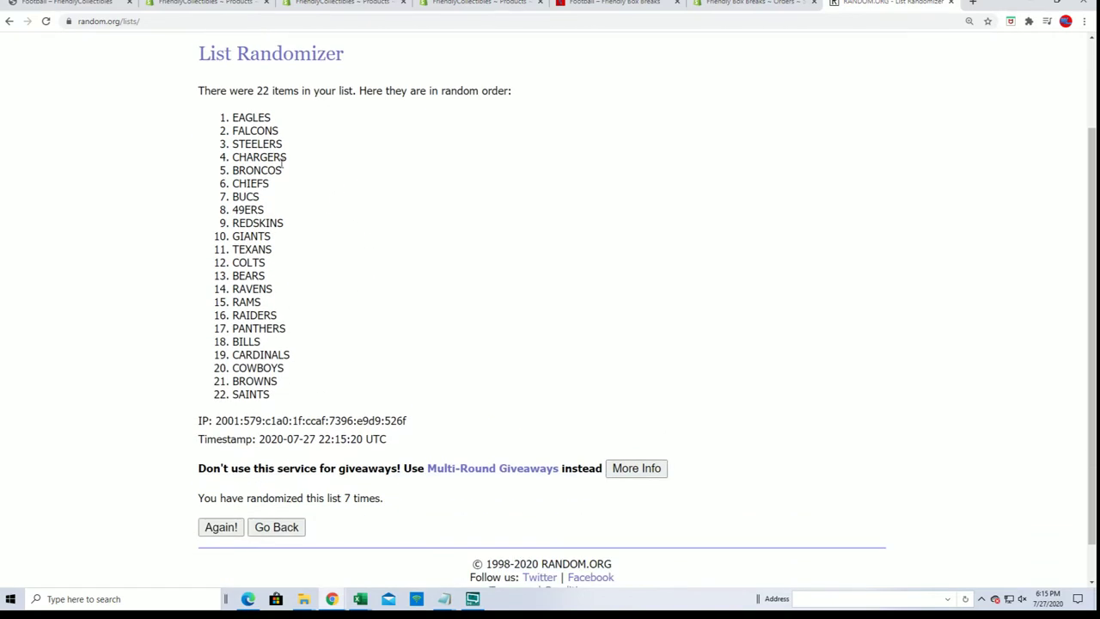
# Copy the 22 shuffled teams, EAGLES through SAINTS, and return to Excel
pyautogui.moveTo(227, 110); pyautogui.dragTo(288, 397)
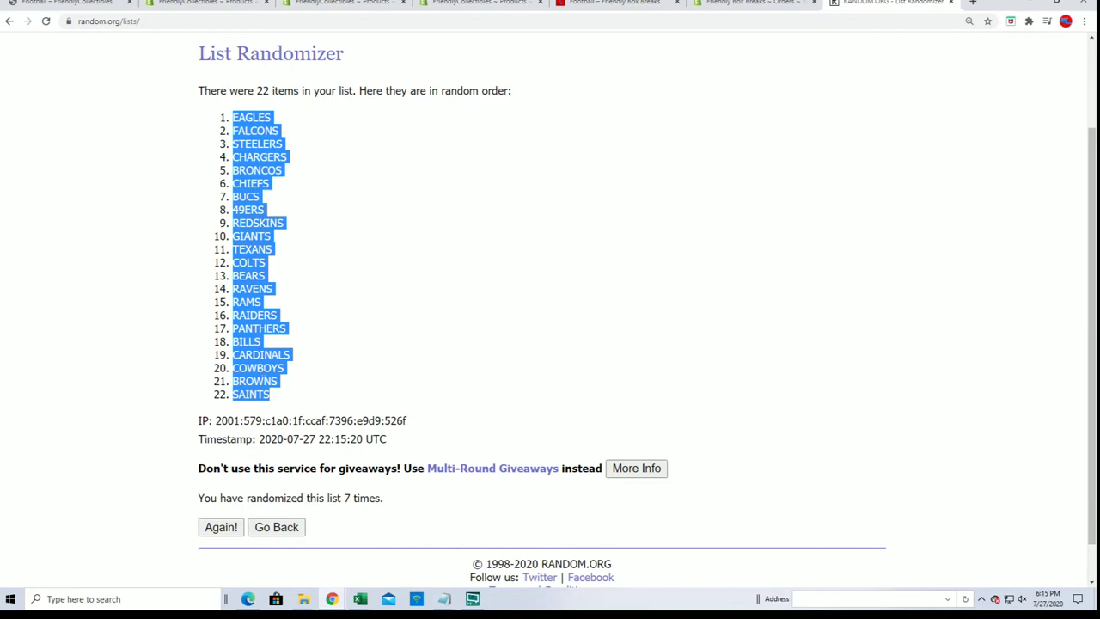
pyautogui.rightClick(262, 368)
pyautogui.click(280, 381)
pyautogui.hotkey('alt', 'Tab')
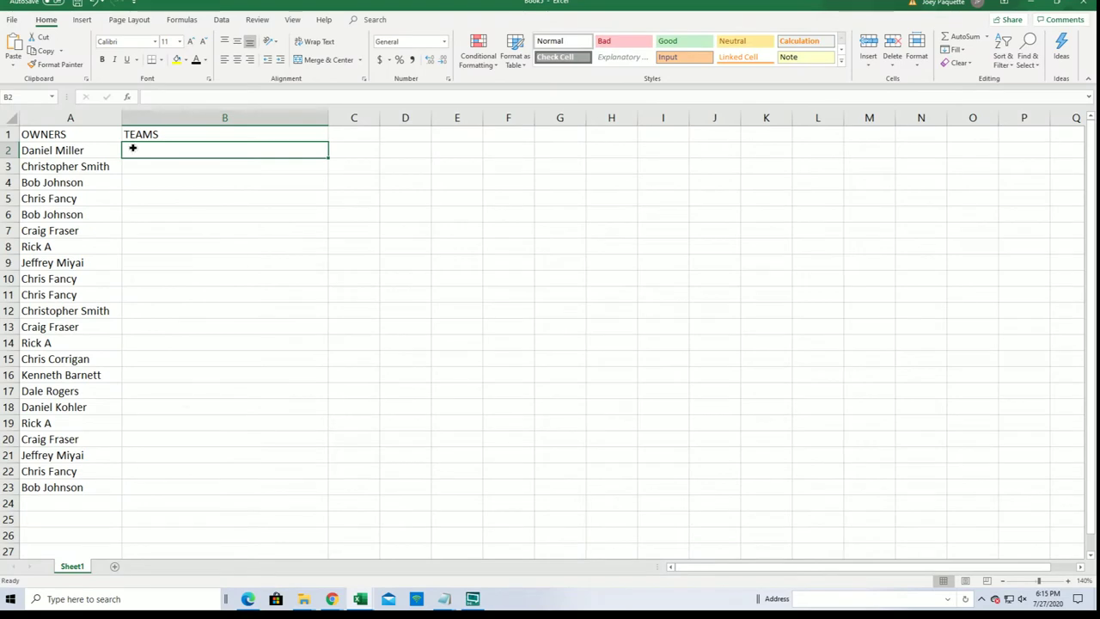
# Paste Special the shuffled teams as Text into B2:B23, then select column A
pyautogui.rightClick(133, 149)
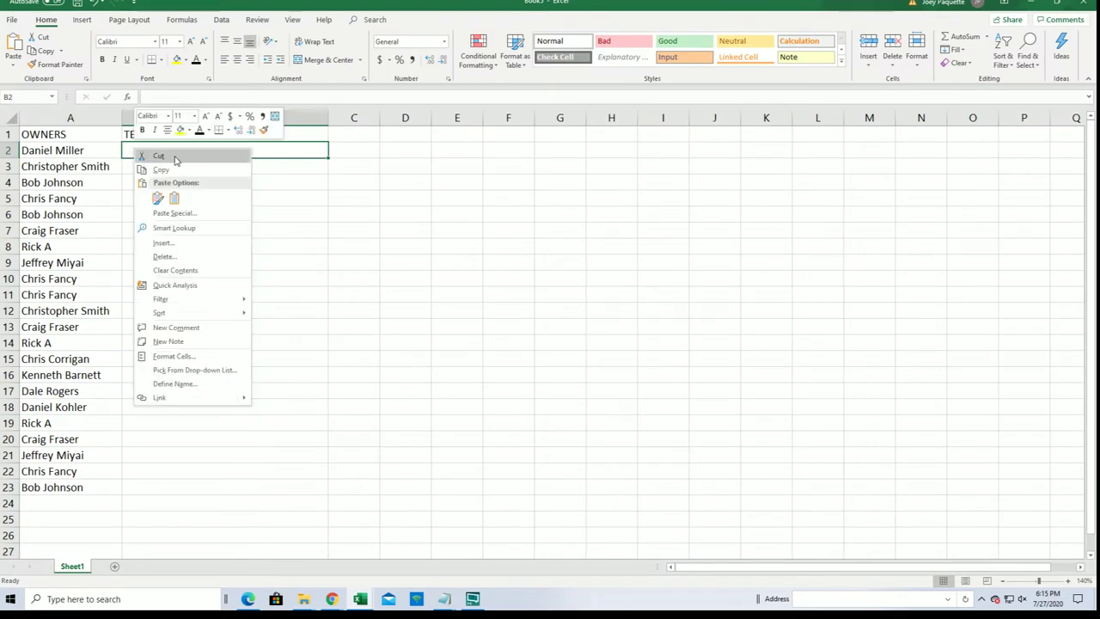
pyautogui.click(175, 212)
pyautogui.click(72, 153)
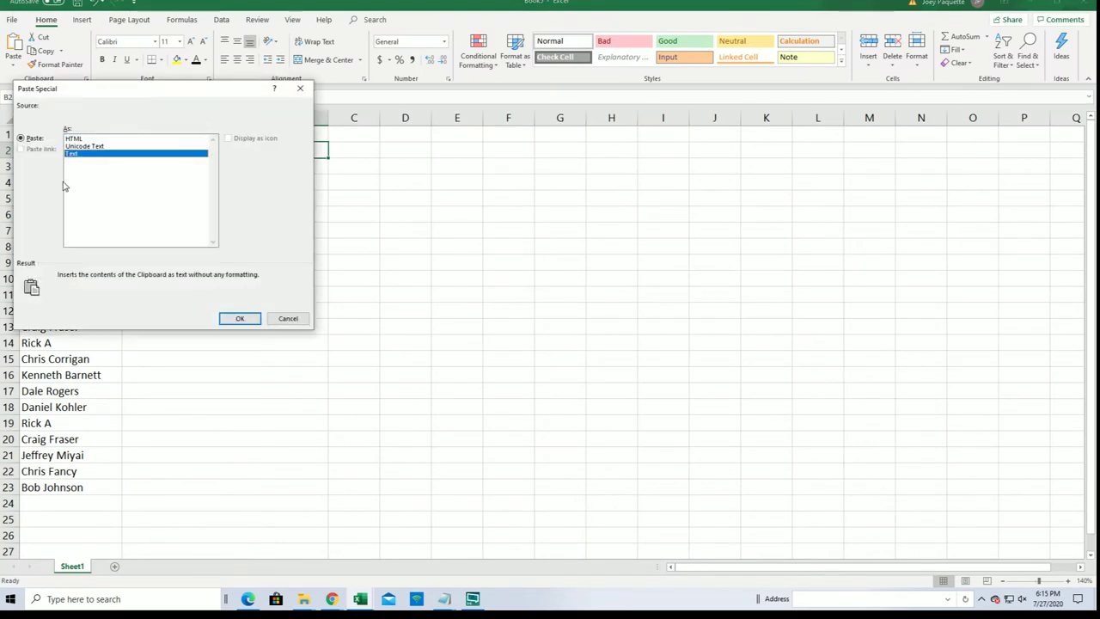
pyautogui.click(239, 319)
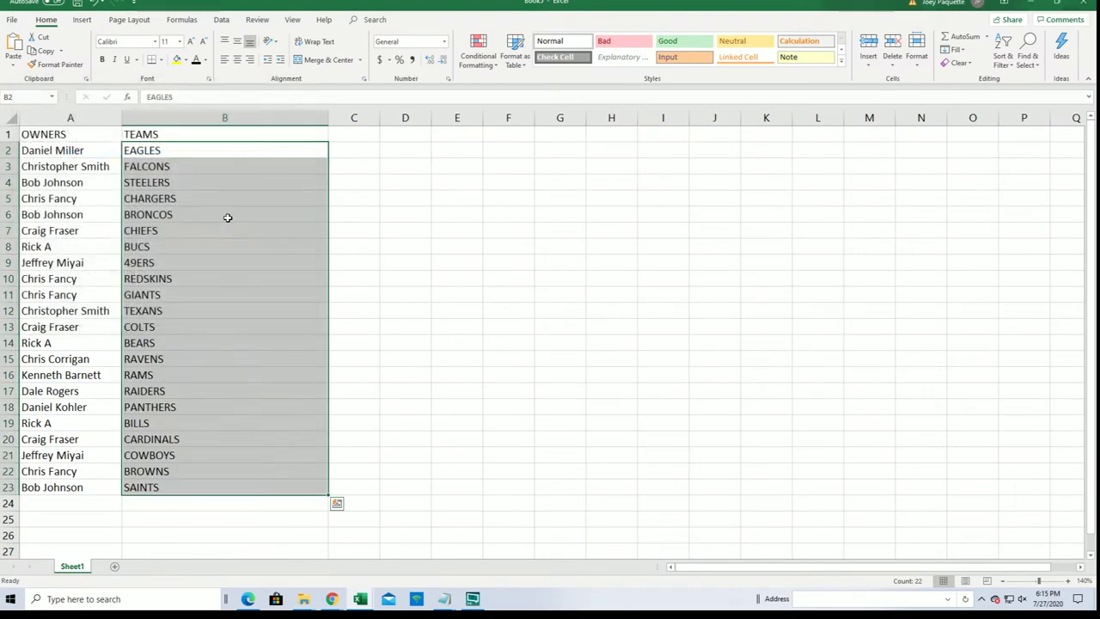
pyautogui.click(110, 118)
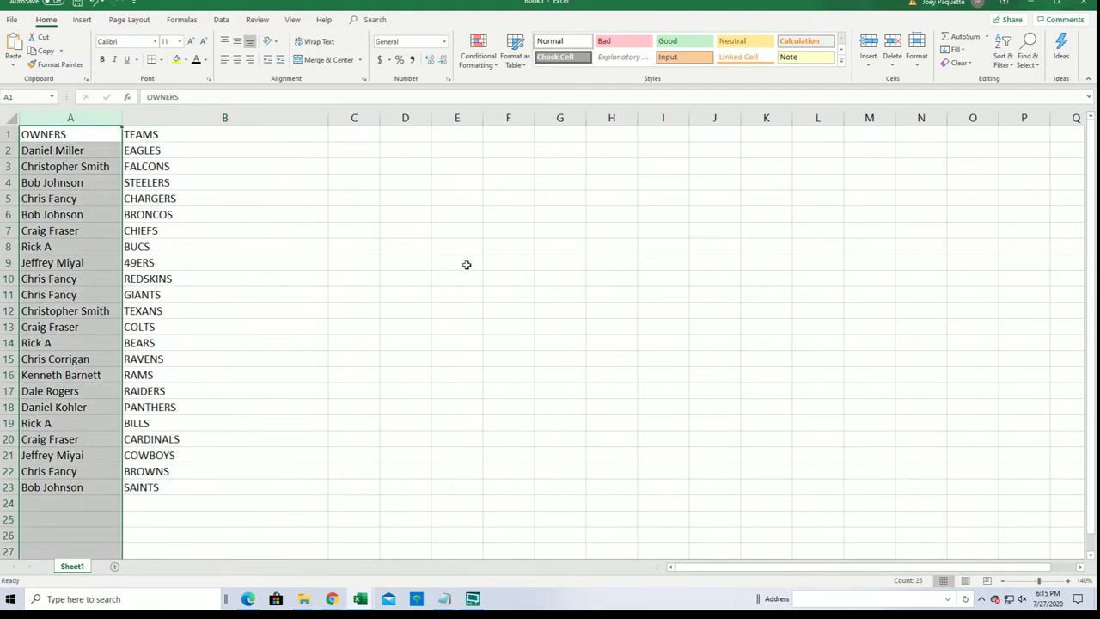